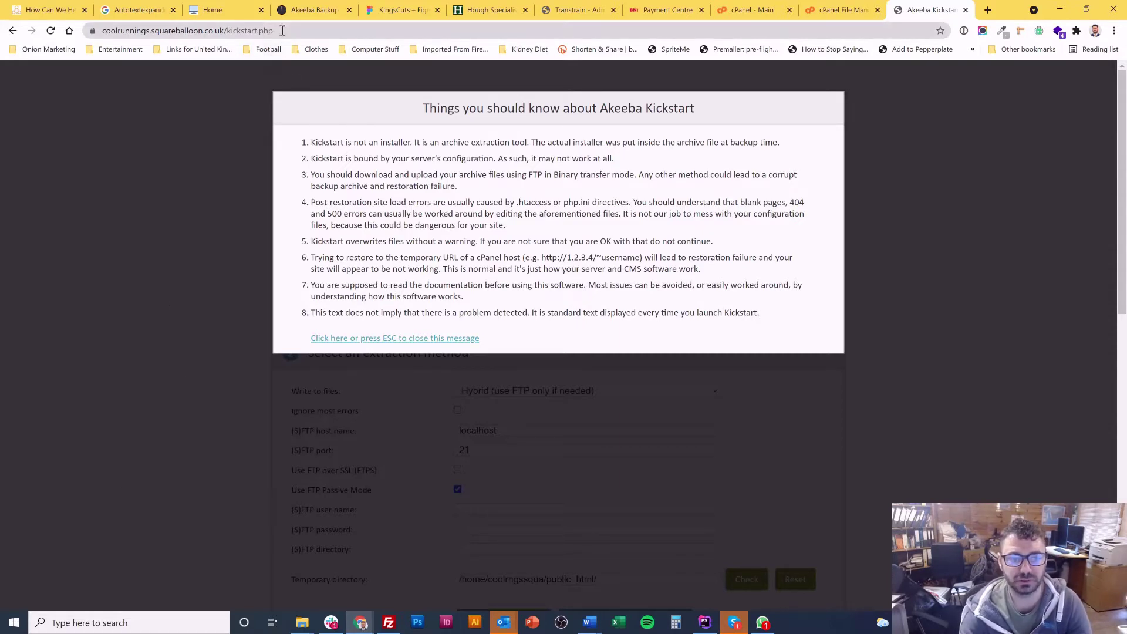
Step: Dismiss the 'Things you should know' notice on the Kickstart page
left_click_drag(227, 32, 322, 33)
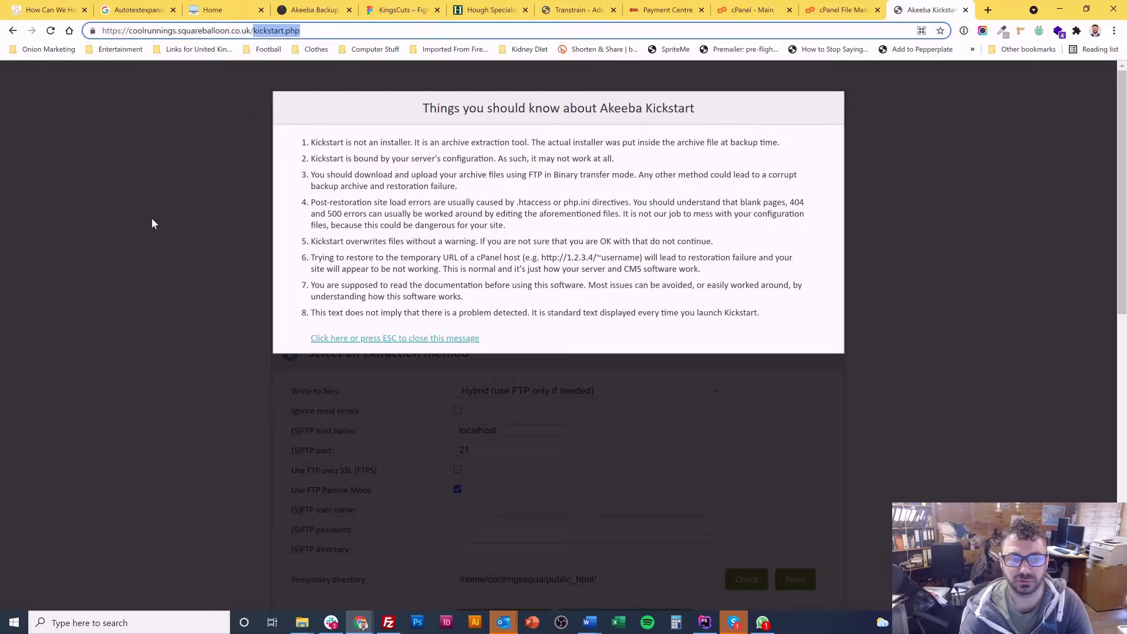
key("Right")
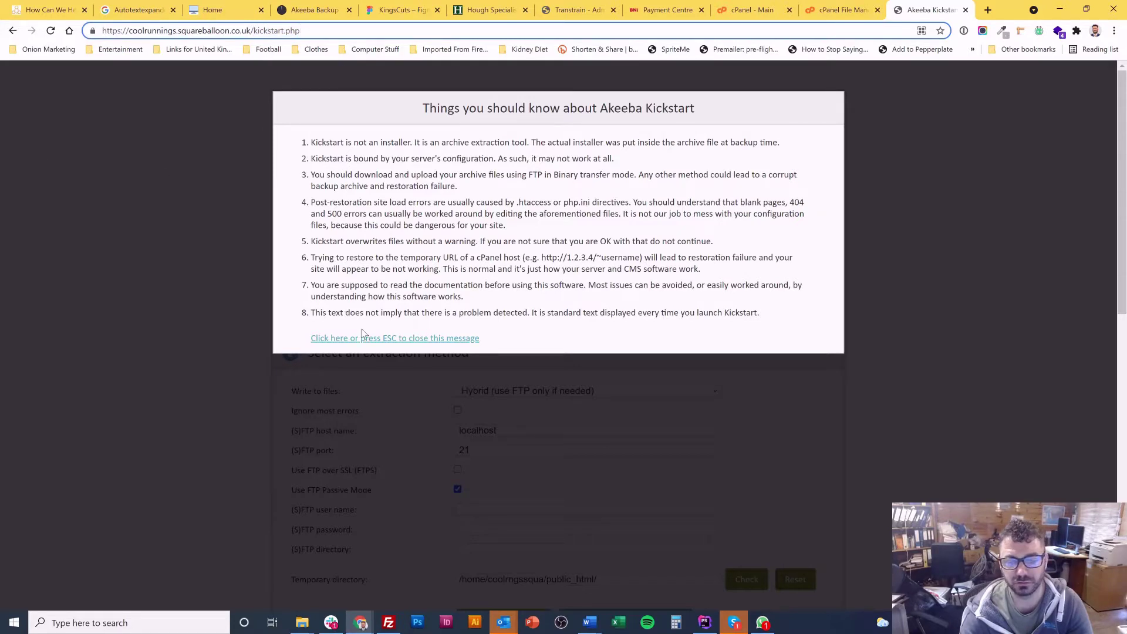
left_click(527, 205)
key("Escape")
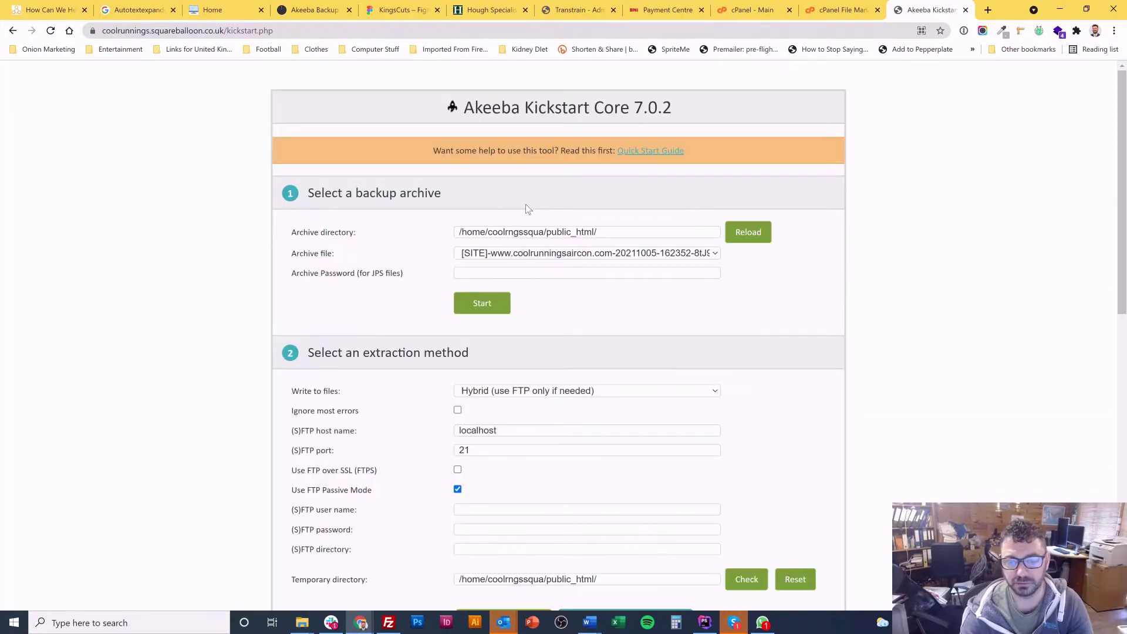
Step: Keep the coolrunningsaircon.com .jpa archive selected and start extracting it
left_click(525, 253)
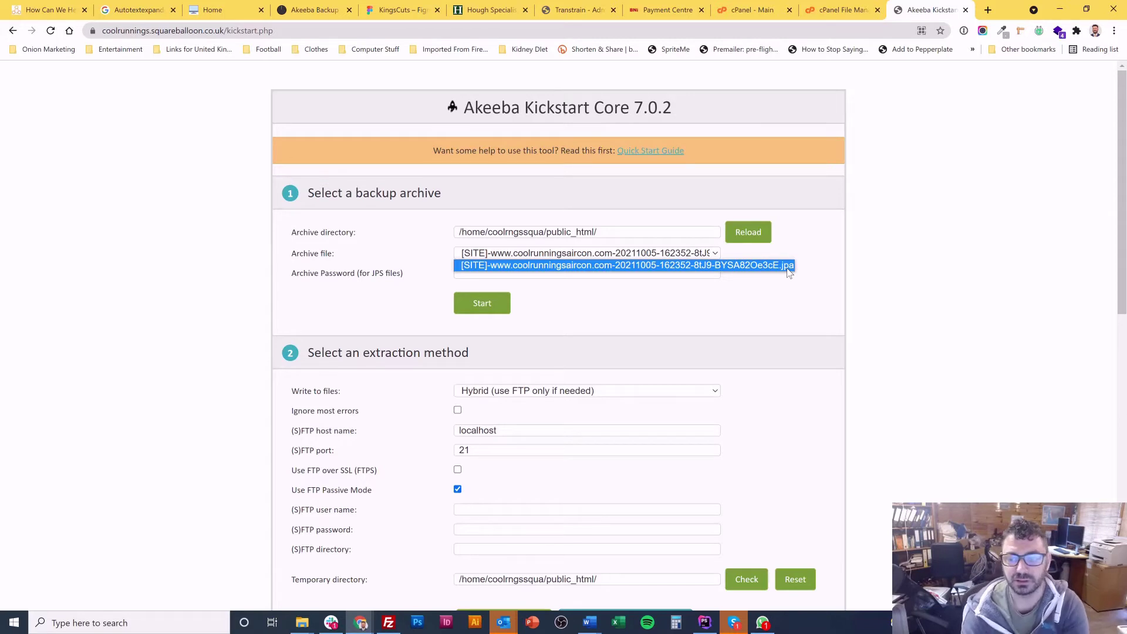
left_click(960, 256)
left_click(524, 259)
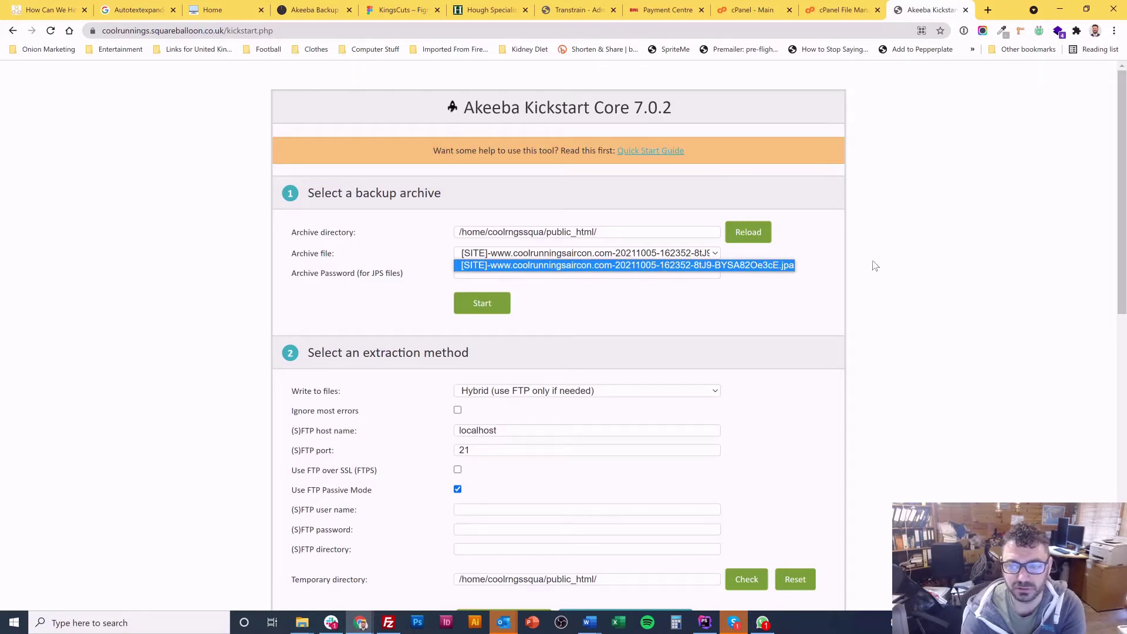
left_click(832, 247)
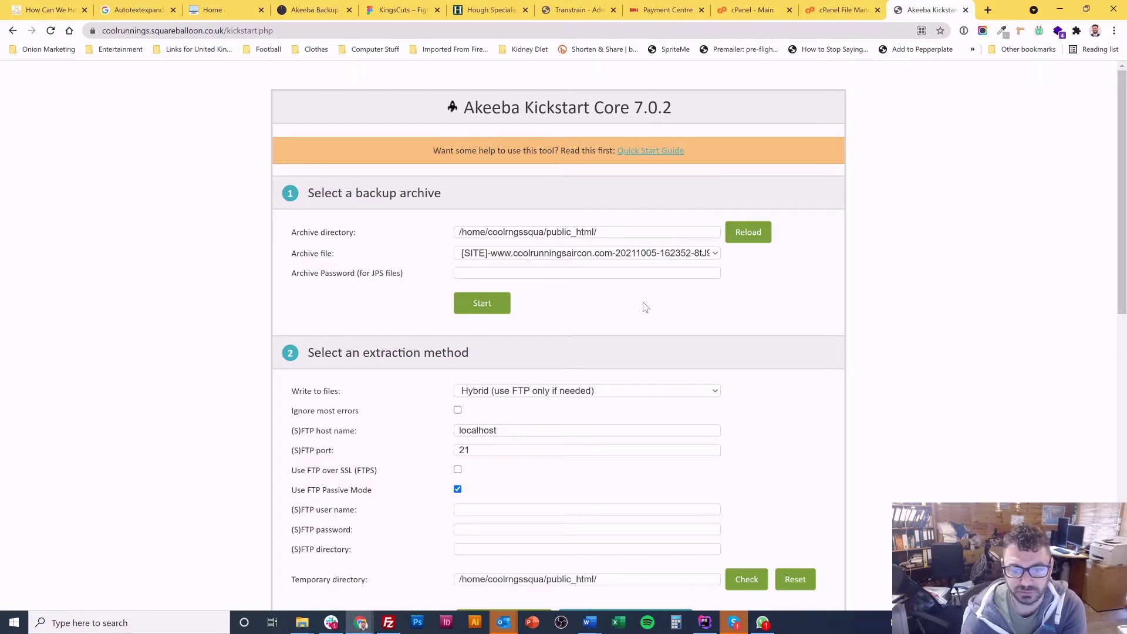
scroll(602, 306, "down", 4)
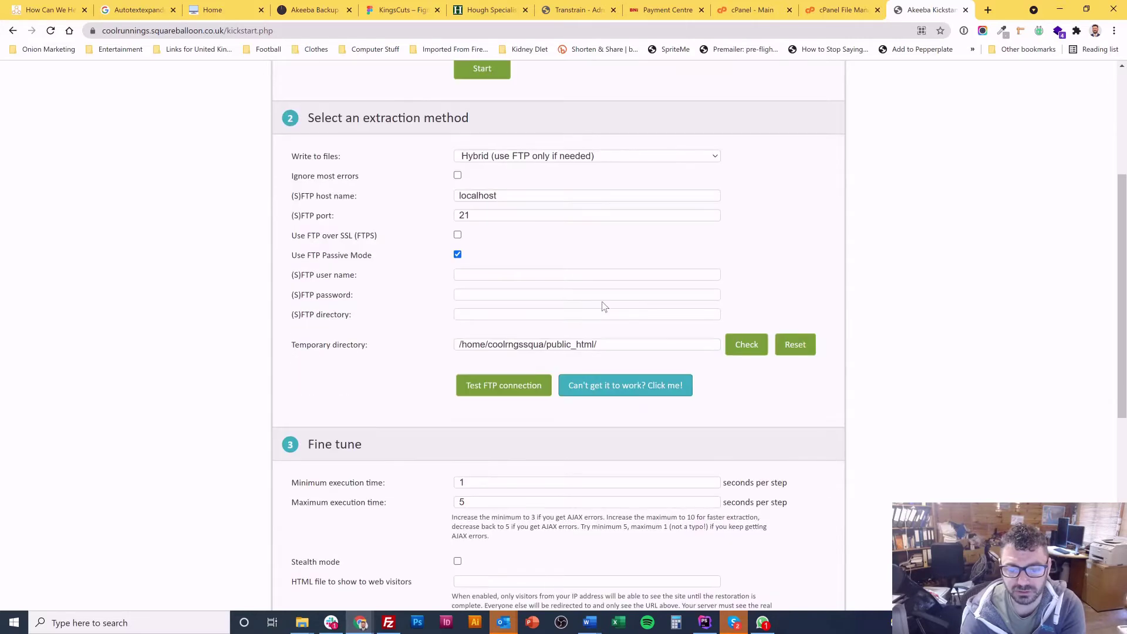
scroll(604, 307, "down", 5)
scroll(611, 289, "down", 2)
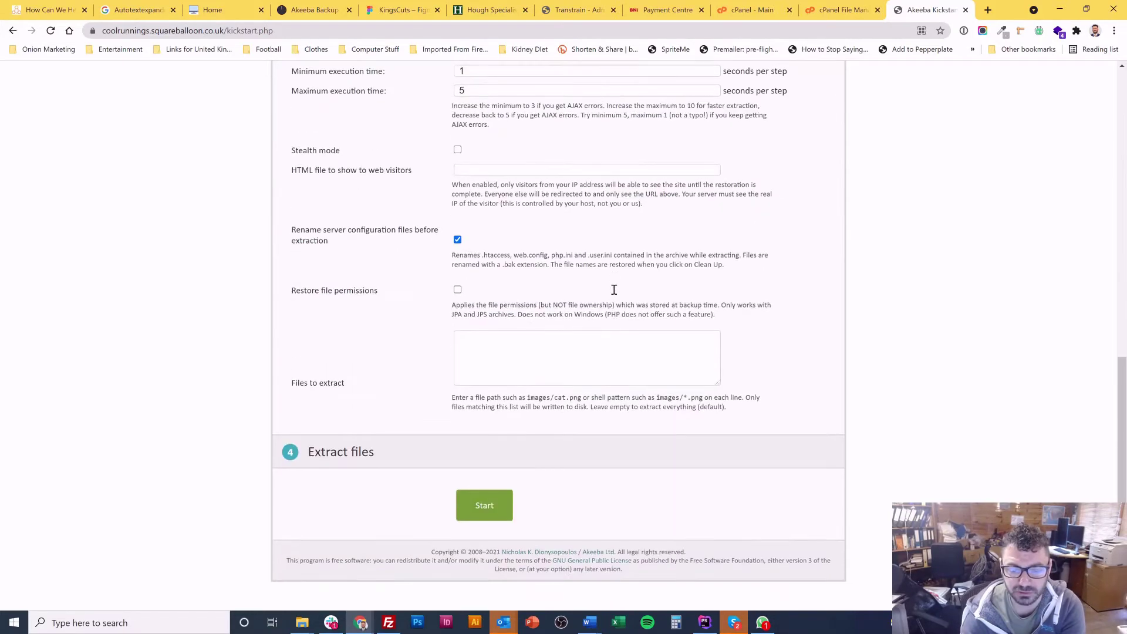
scroll(614, 294, "up", 10)
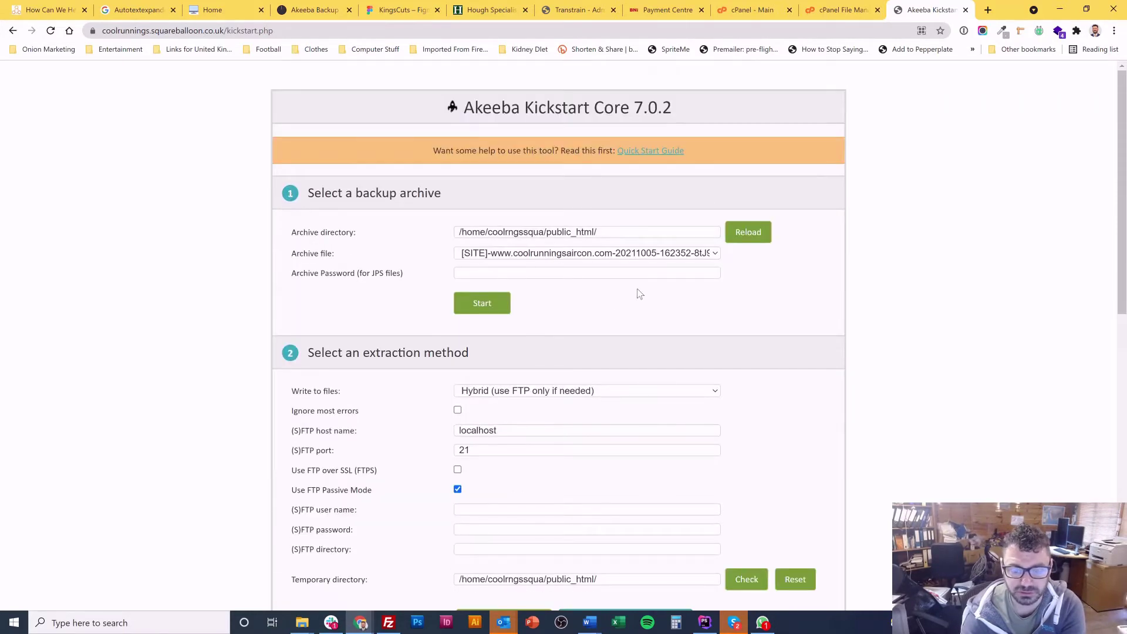
scroll(696, 282, "down", 1)
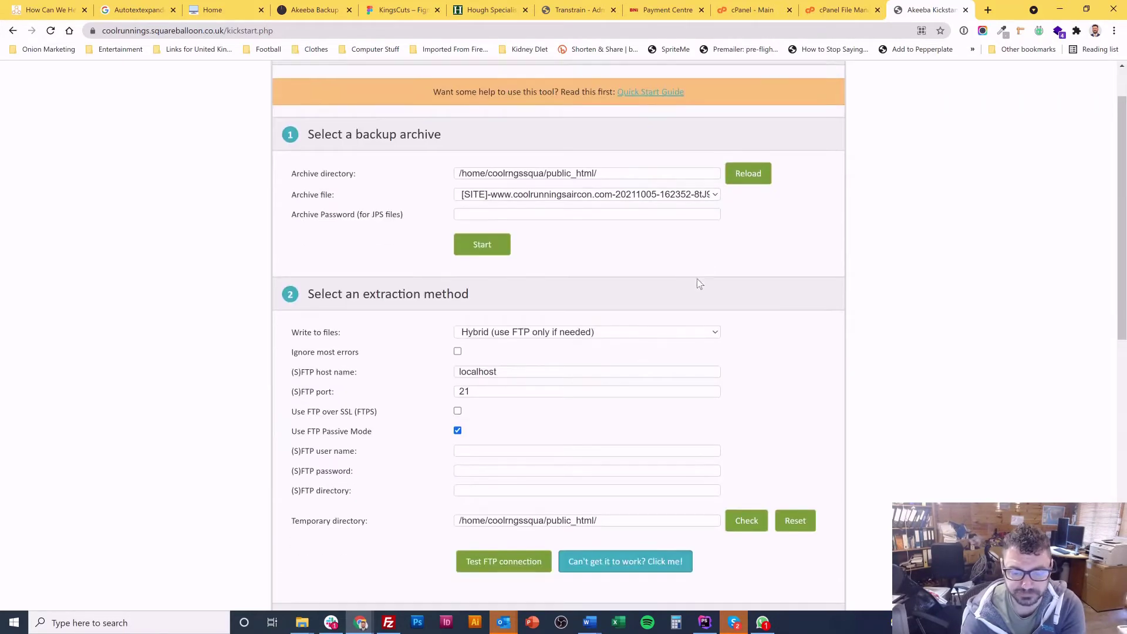
left_click(481, 251)
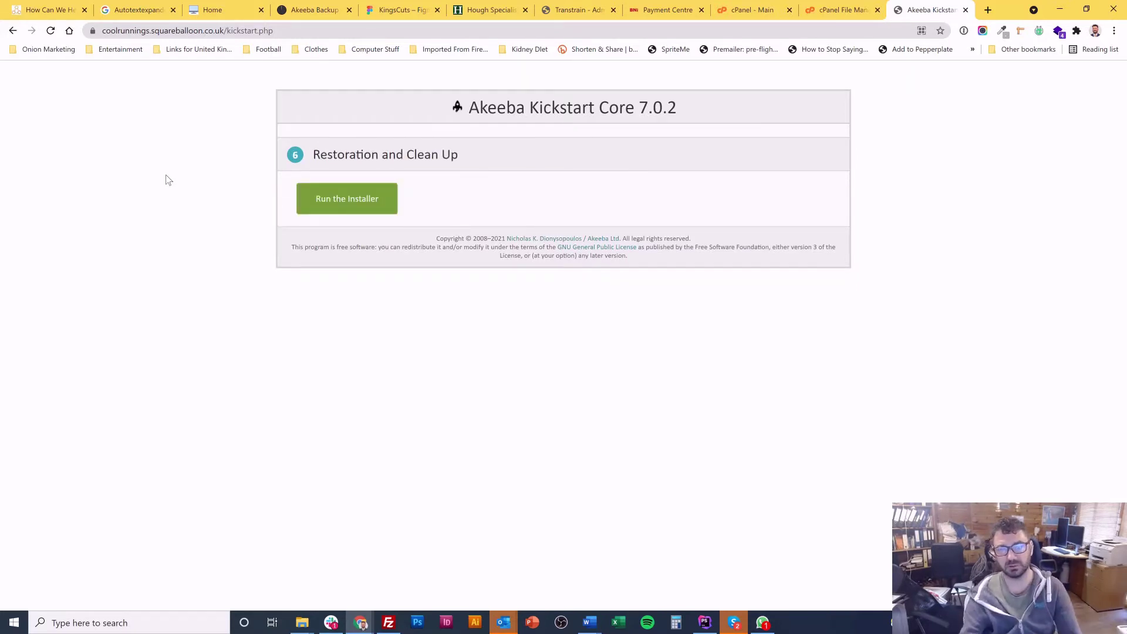
Step: Launch the installer and review its pre-installation checks and recommended PHP settings, including Output Buffering
left_click(376, 202)
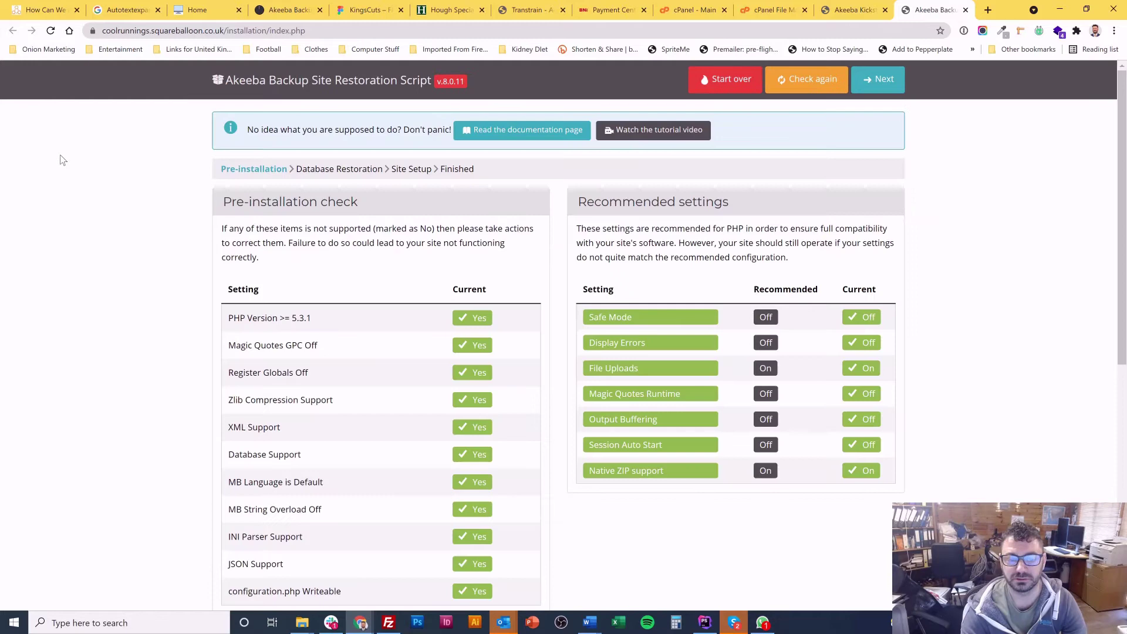
scroll(296, 238, "down", 3)
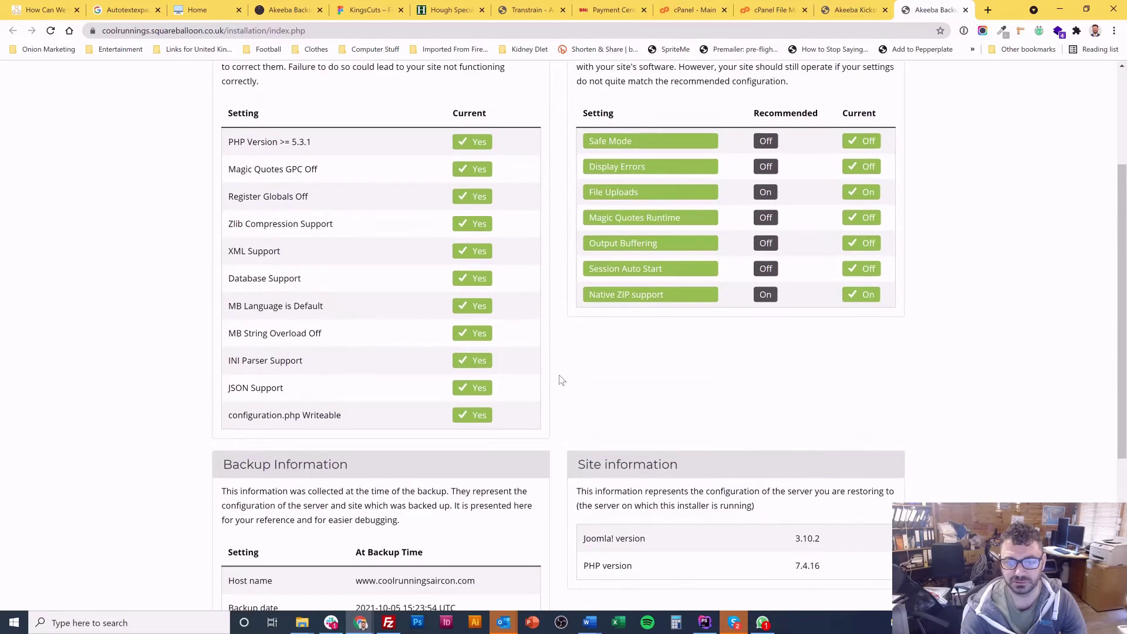
scroll(560, 381, "up", 3)
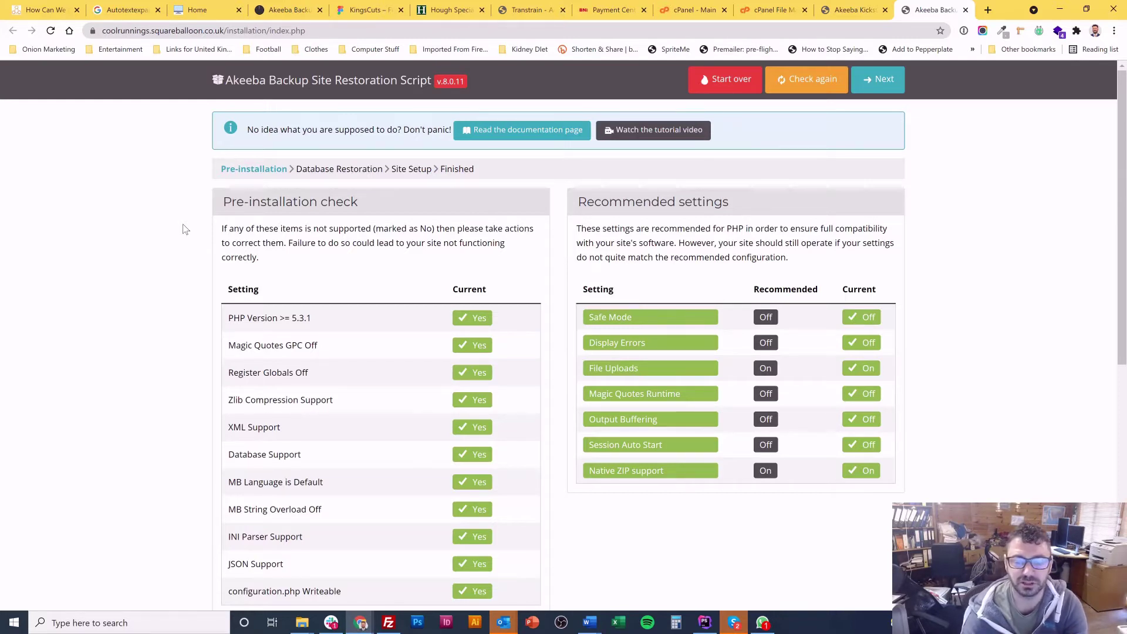
triple_click(652, 419)
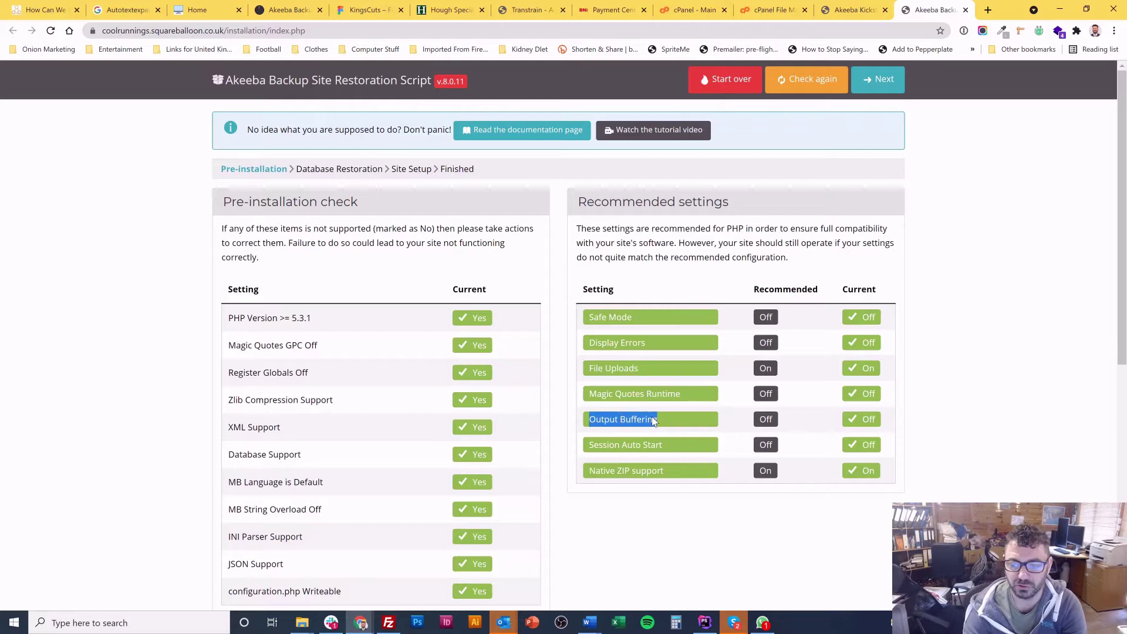
left_click(951, 257)
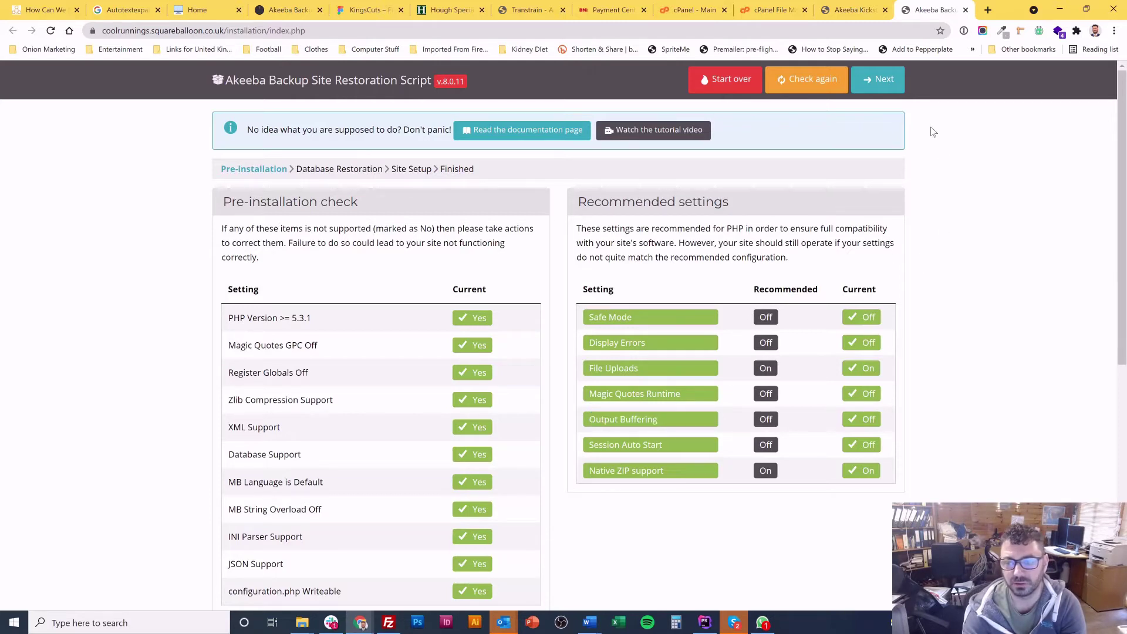
Step: Go to Database Restoration, keep MySQLi as the type and set host name to localhost
left_click(892, 84)
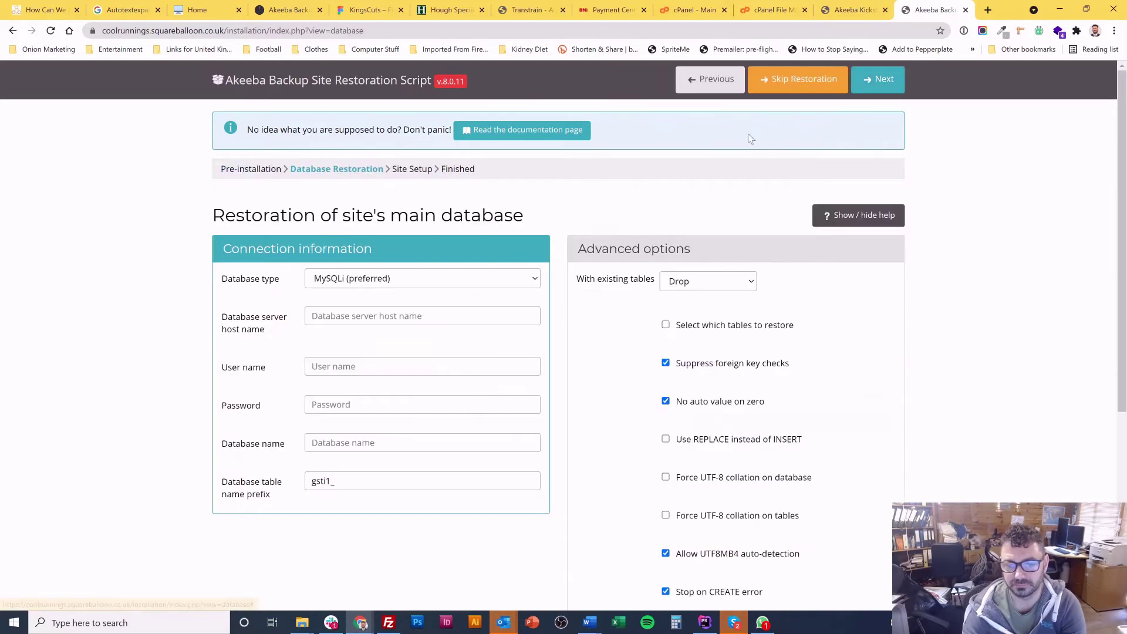
left_click(418, 281)
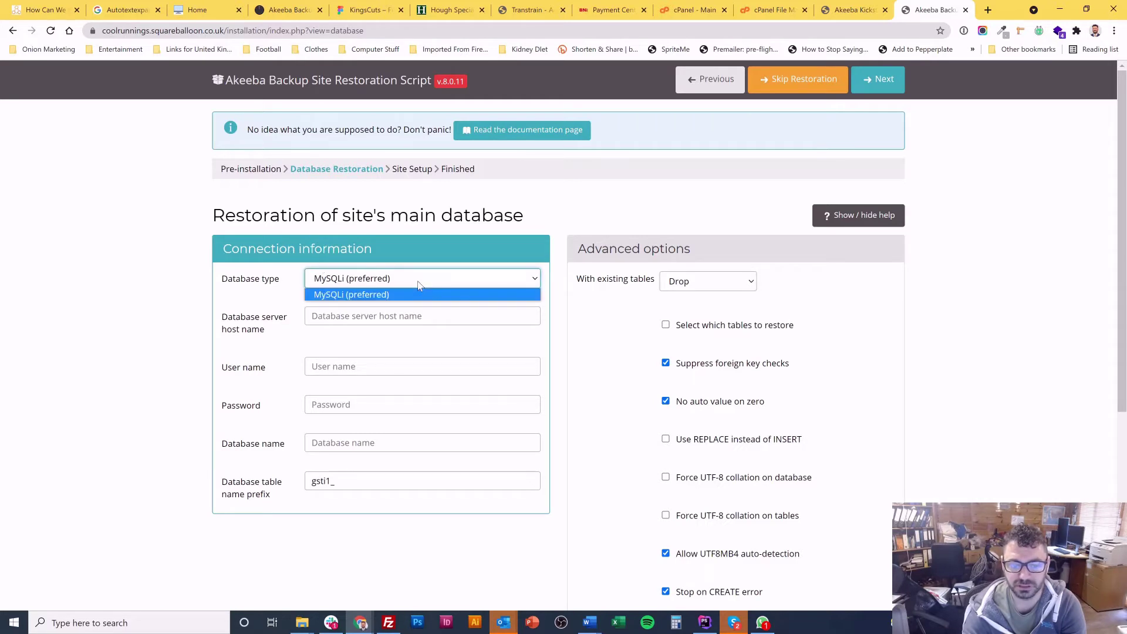
left_click(419, 285)
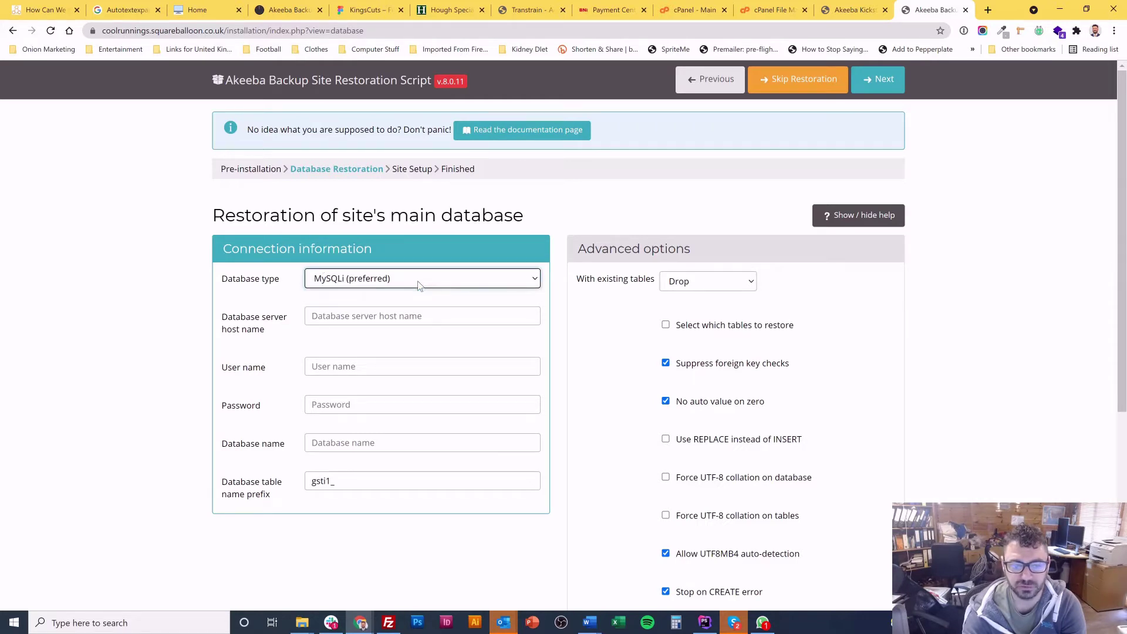
left_click(451, 320)
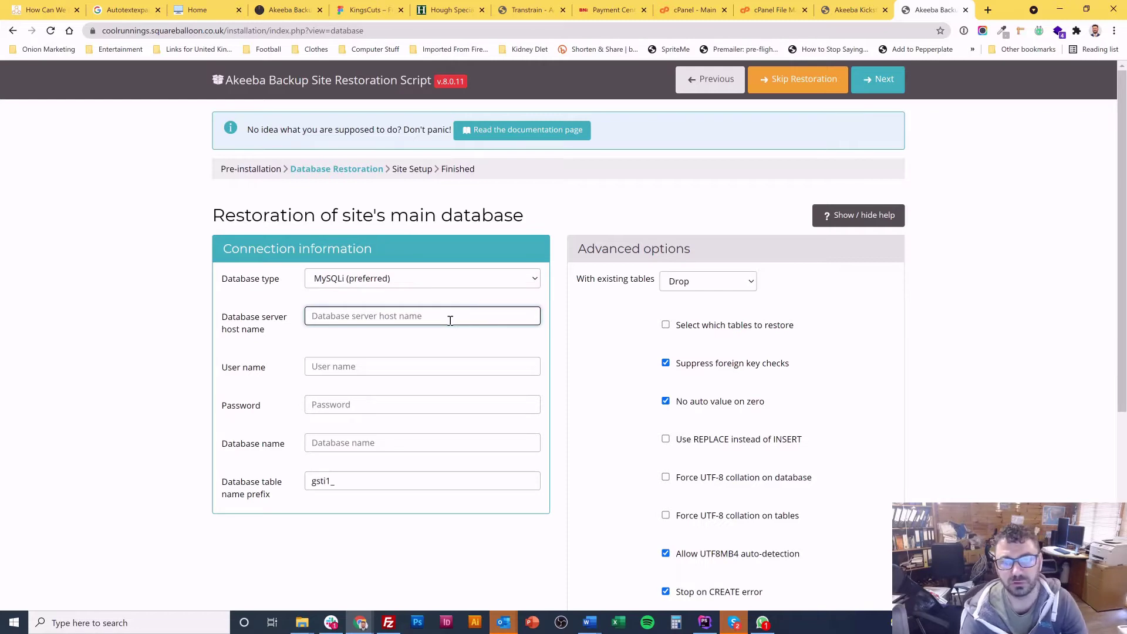
type("localhost")
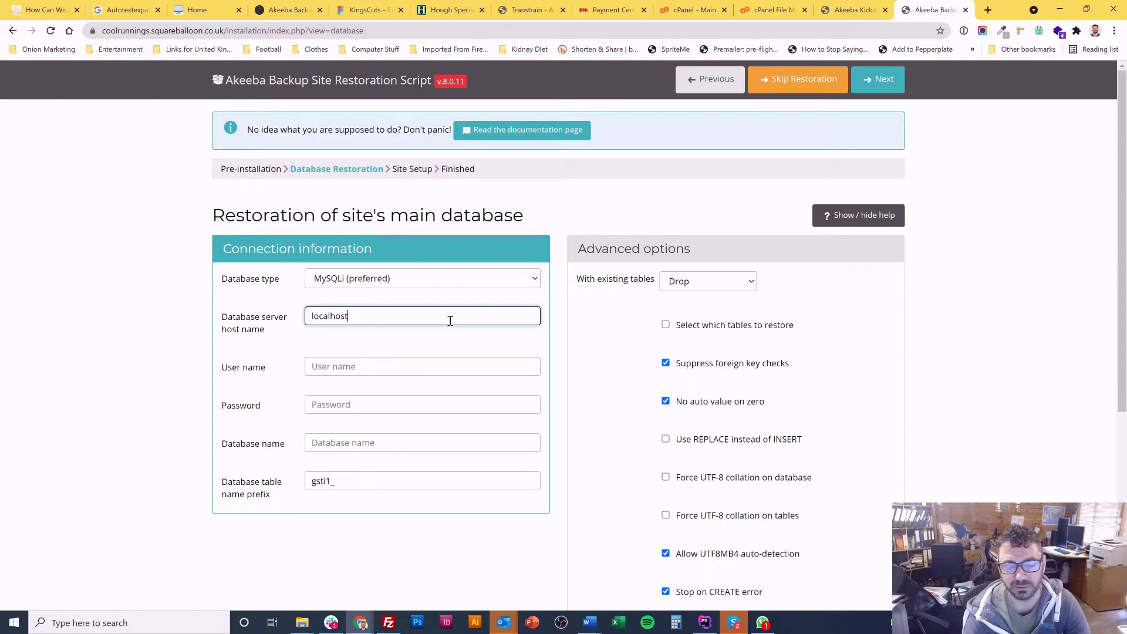
key("Tab")
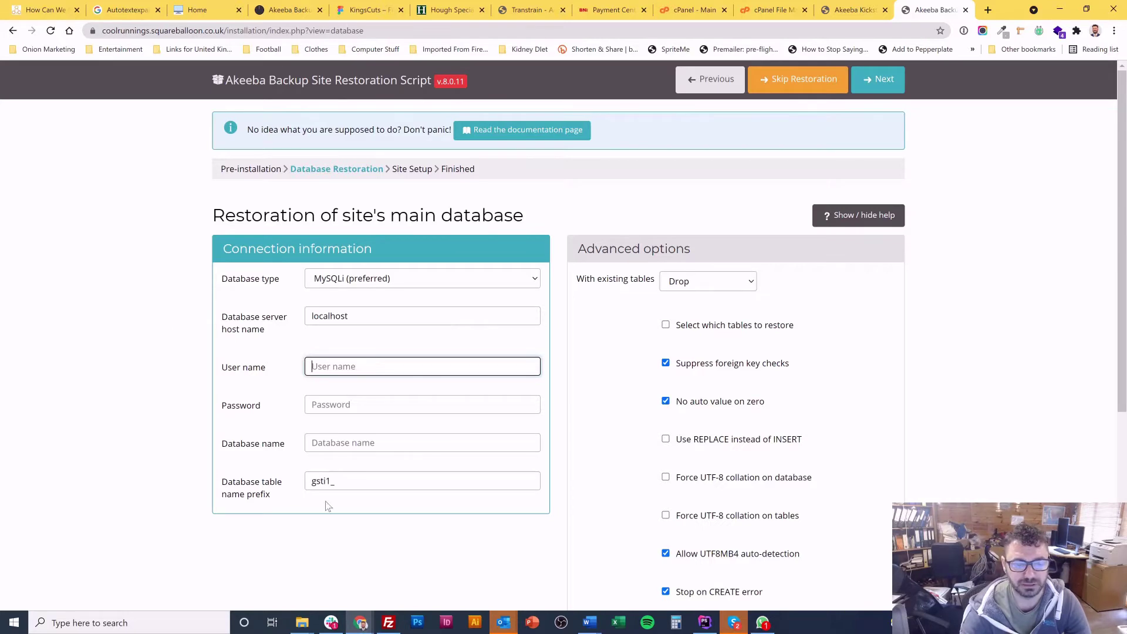
Step: Copy the database name from cPanel MySQL Databases into the restoration form's database name field
left_click(782, 5)
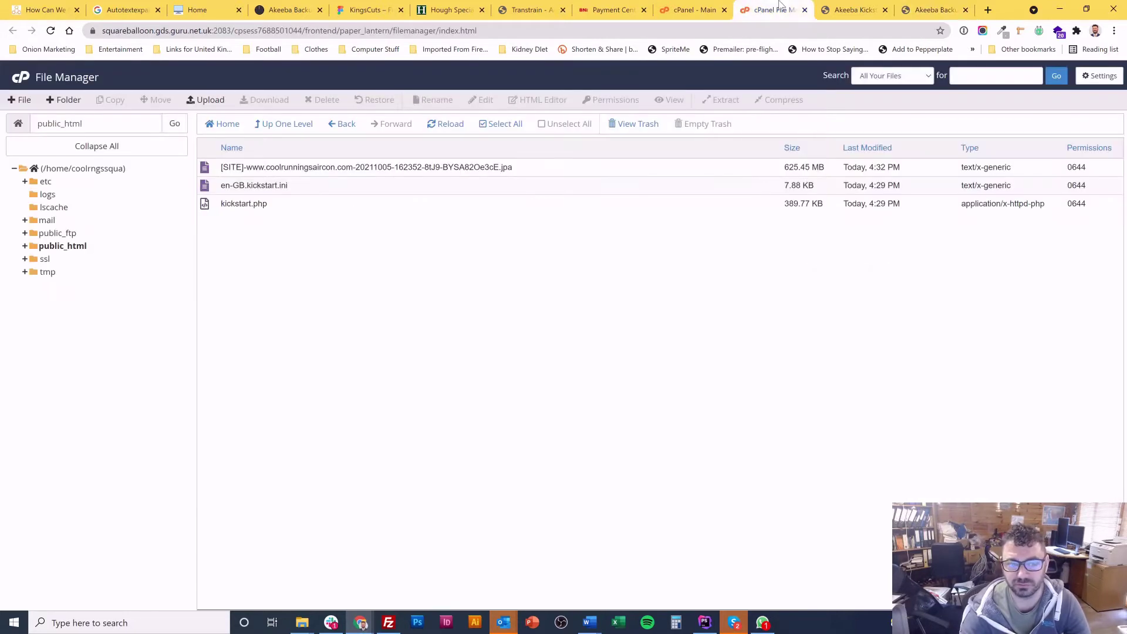
left_click(805, 10)
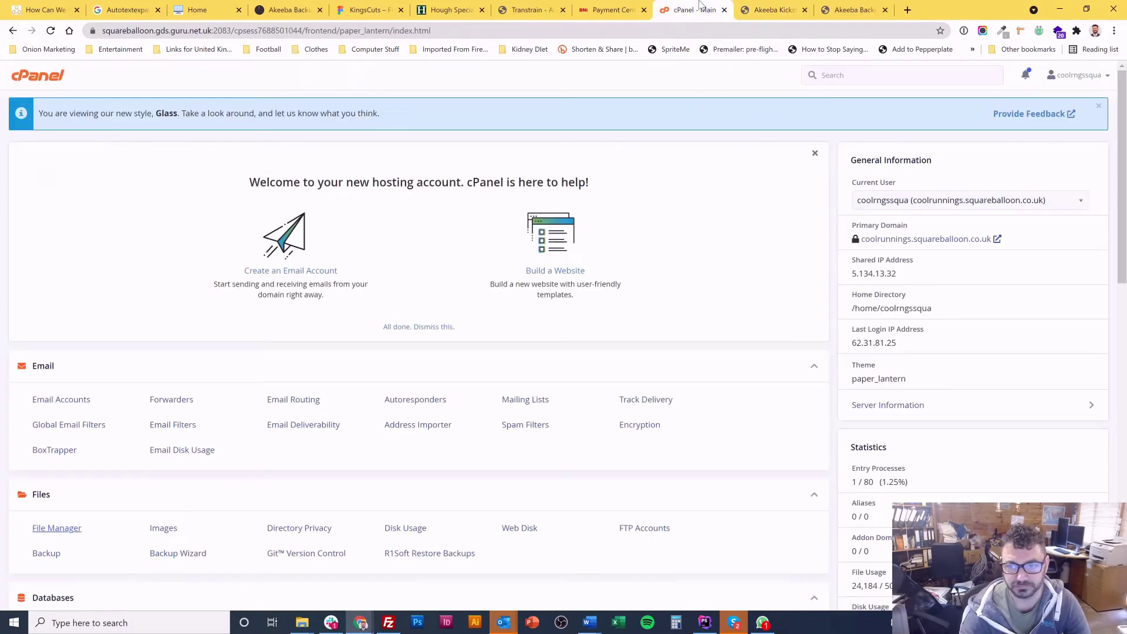
scroll(143, 317, "down", 5)
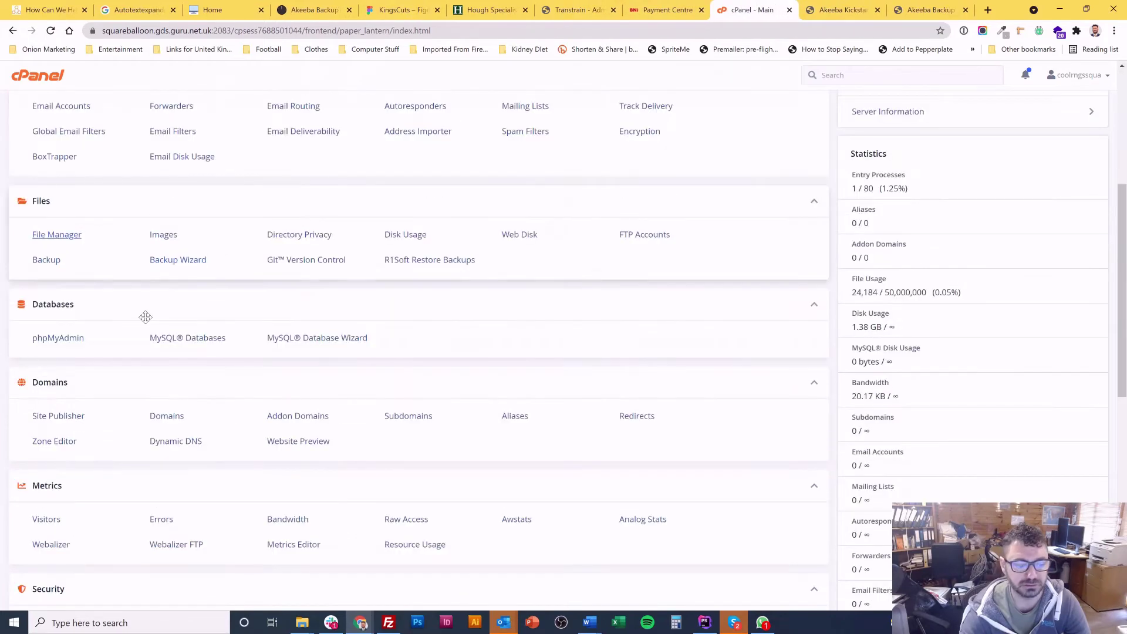
left_click(213, 344)
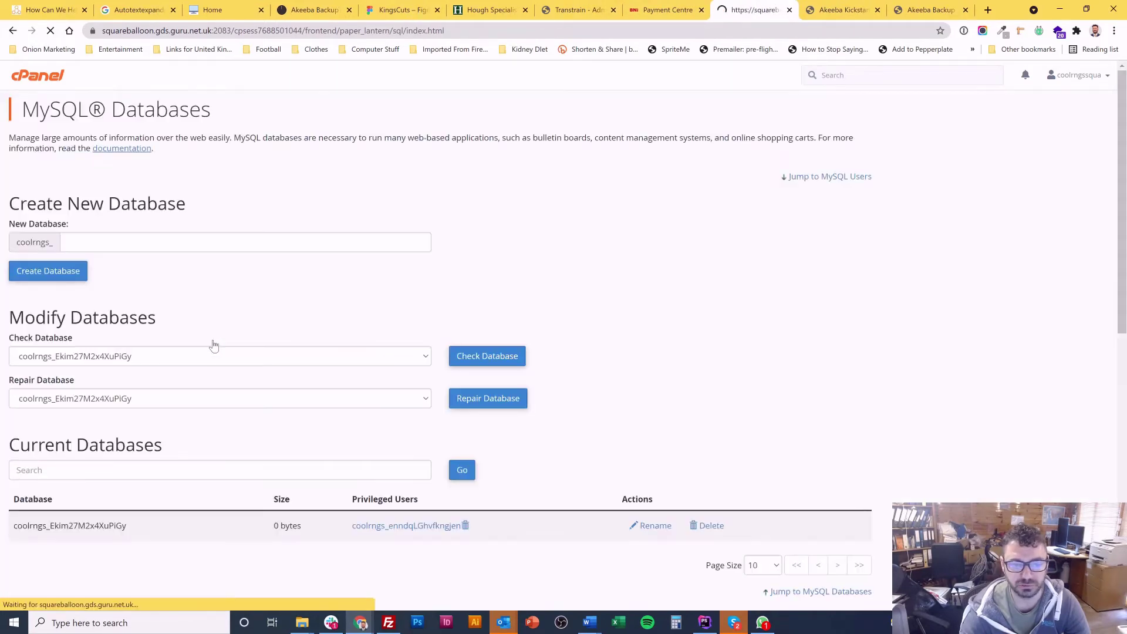
scroll(385, 253, "down", 4)
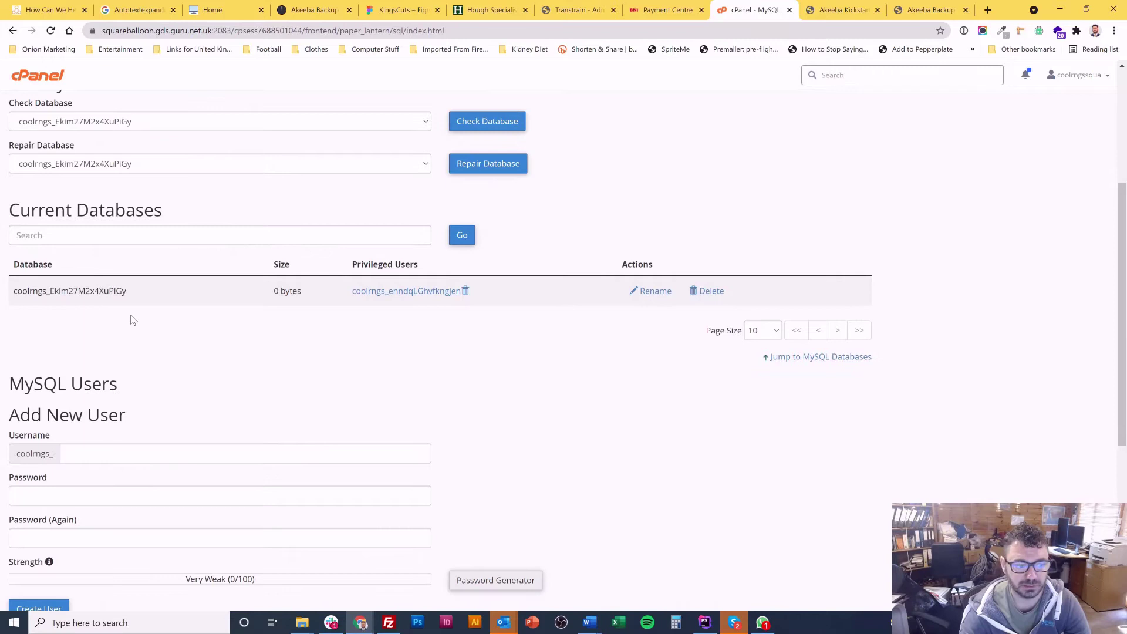
left_click_drag(139, 298, 17, 302)
key("ctrl+c")
key("ctrl+Tab")
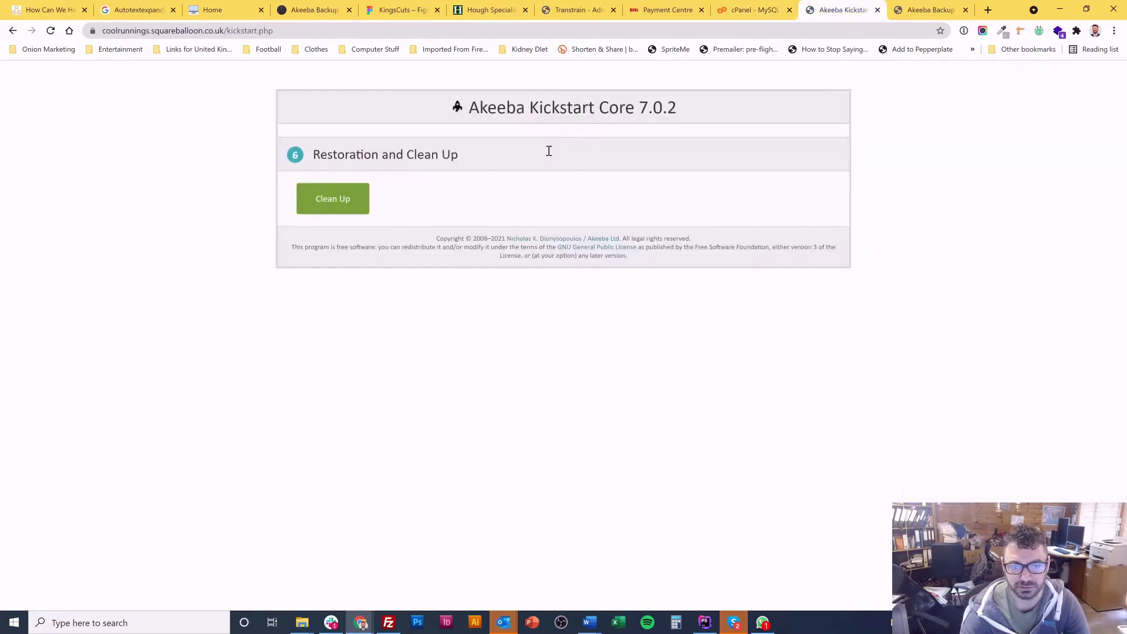
key("ctrl+Tab")
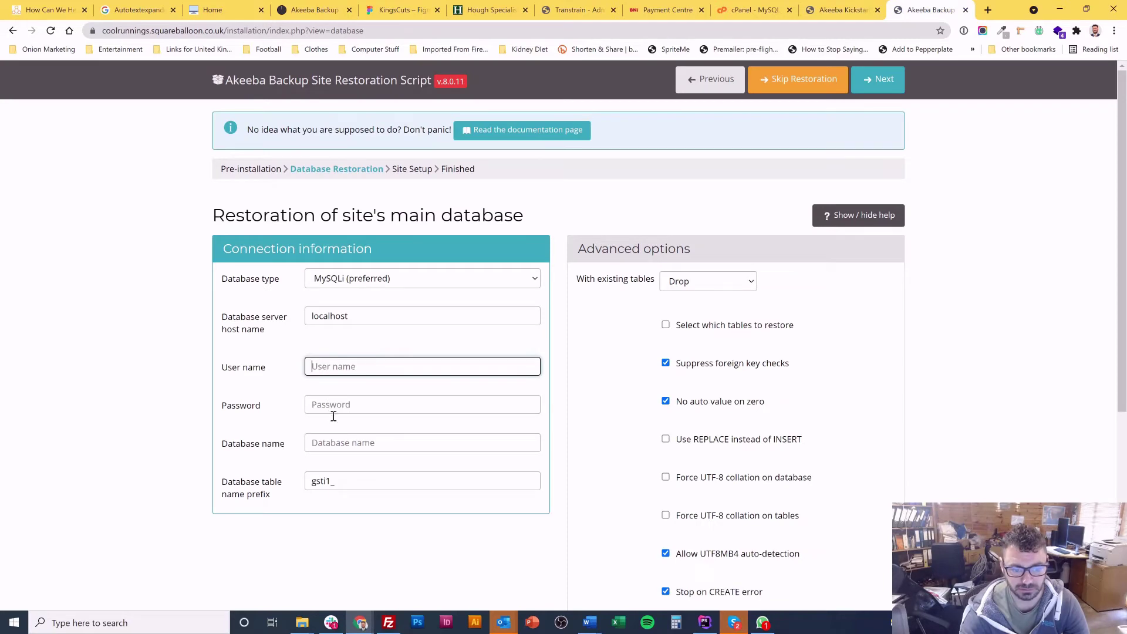
left_click(320, 442)
key("ctrl+v")
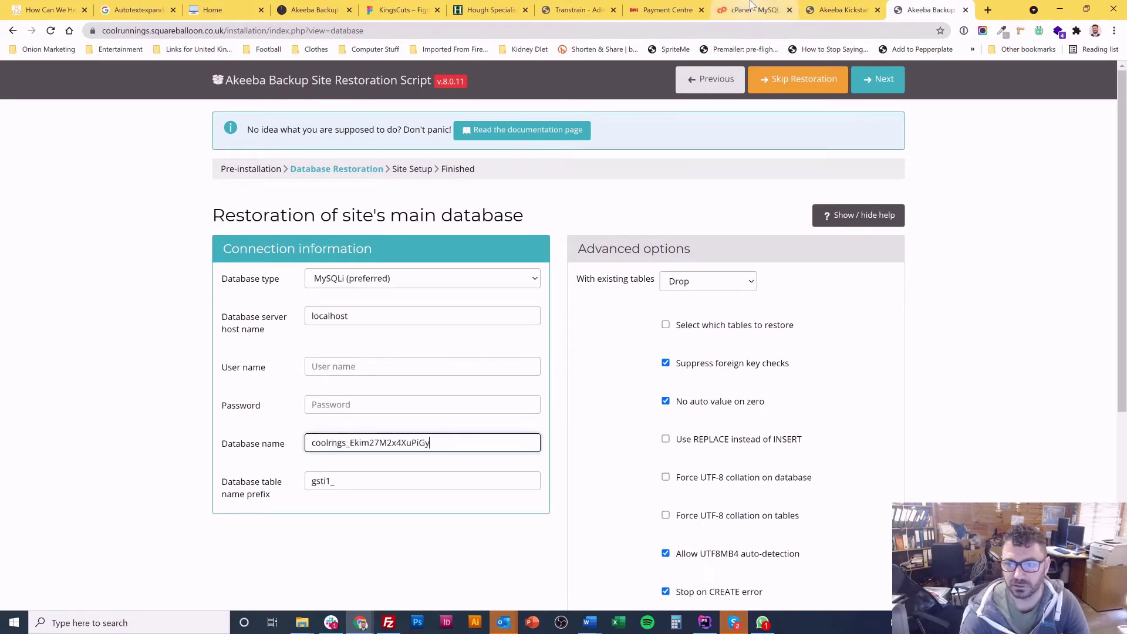
Step: Copy the privileged database user name into the form's user name field without the leading space
left_click(740, 10)
scroll(289, 285, "down", 3)
scroll(328, 264, "up", 1)
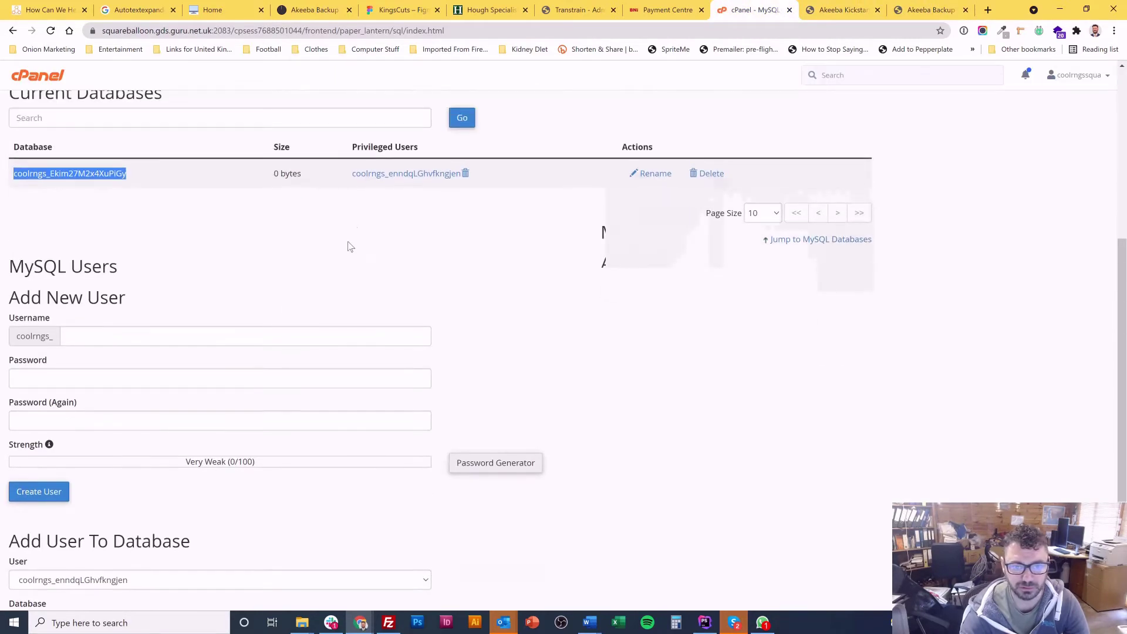
left_click(350, 182)
left_click_drag(351, 181, 460, 179)
key("ctrl+c")
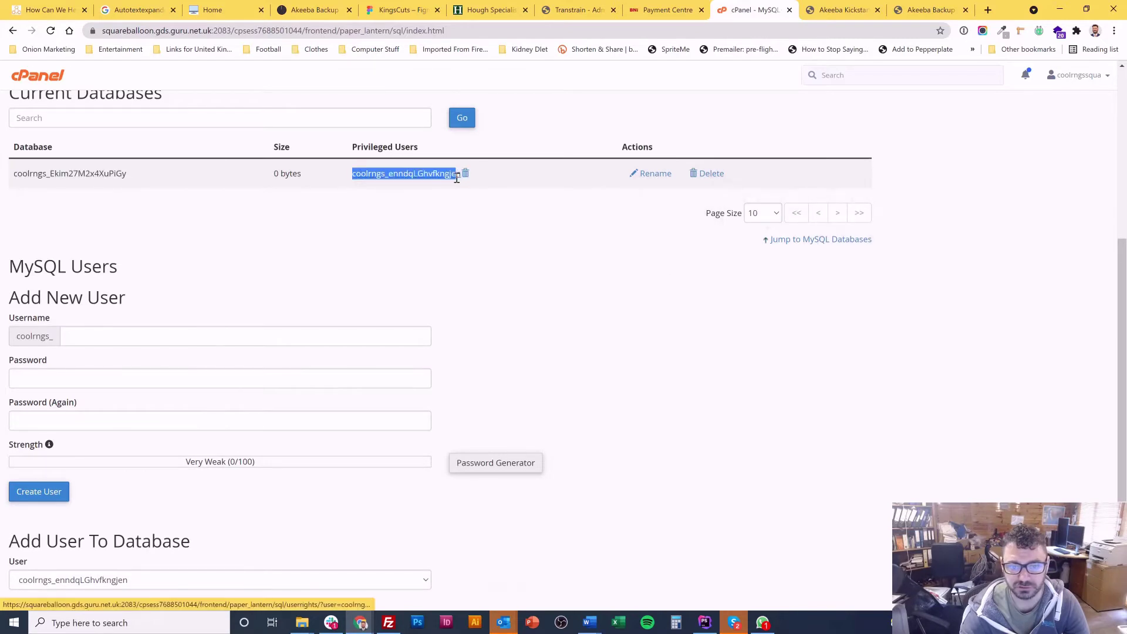
left_click(930, 9)
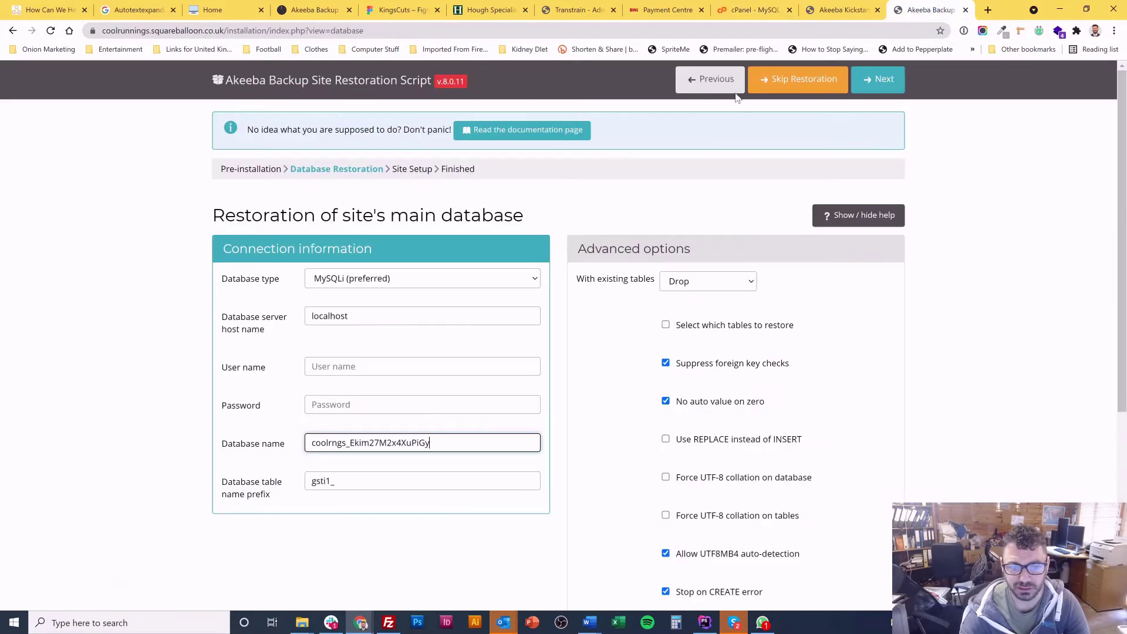
left_click(340, 369)
key("ctrl+v")
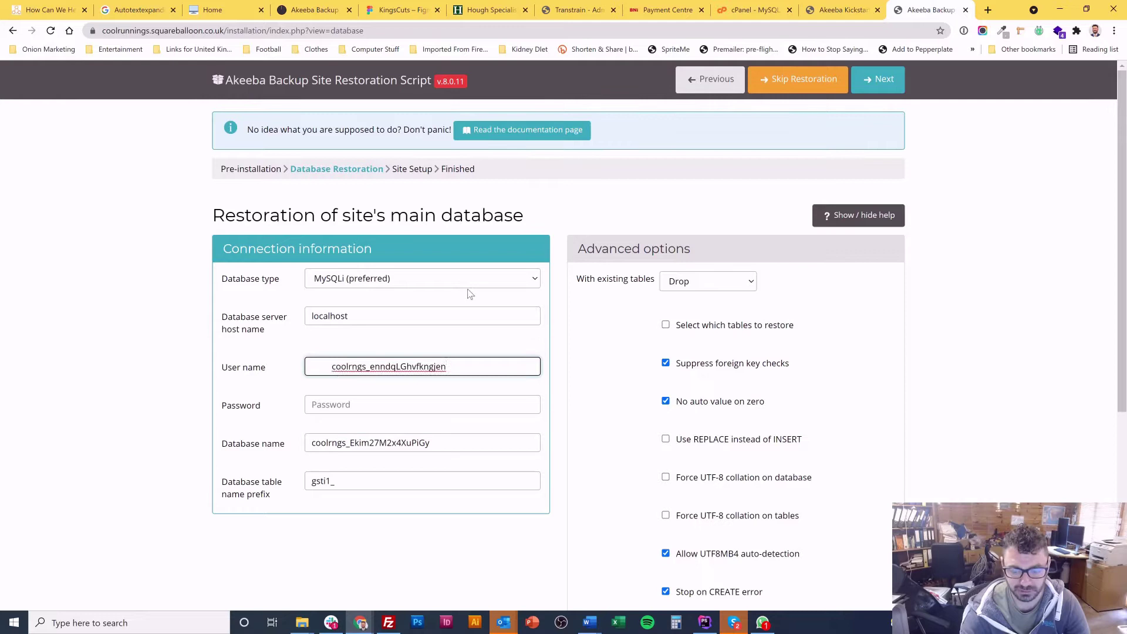
key("Delete")
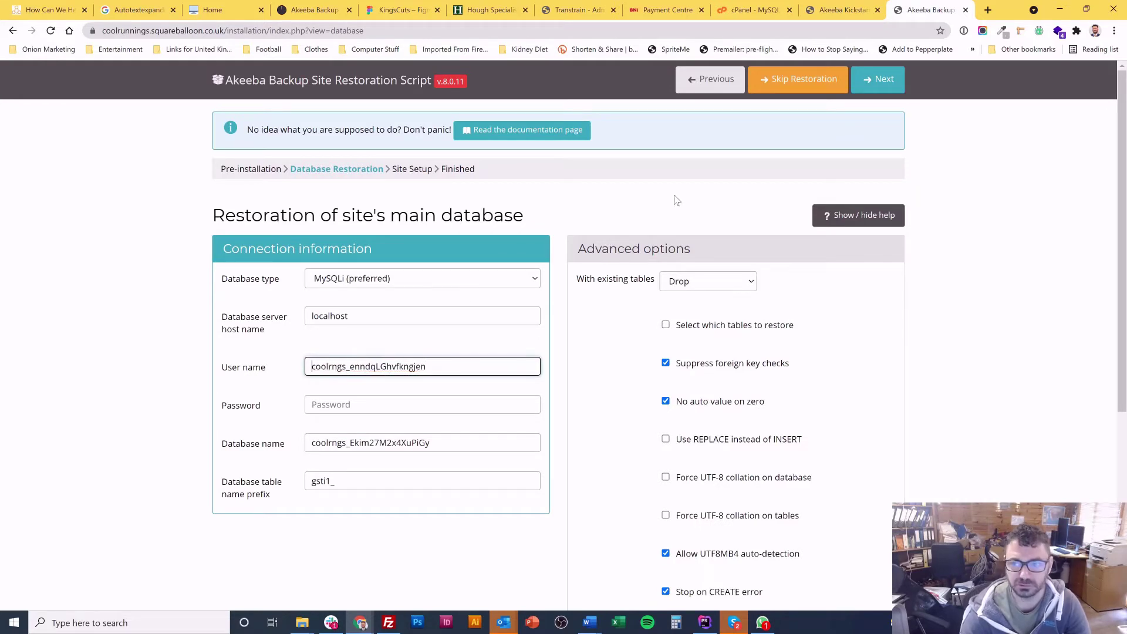
Step: Open Change Password for the database user and copy a 1Password-generated strong password
left_click(754, 10)
left_click(608, 279)
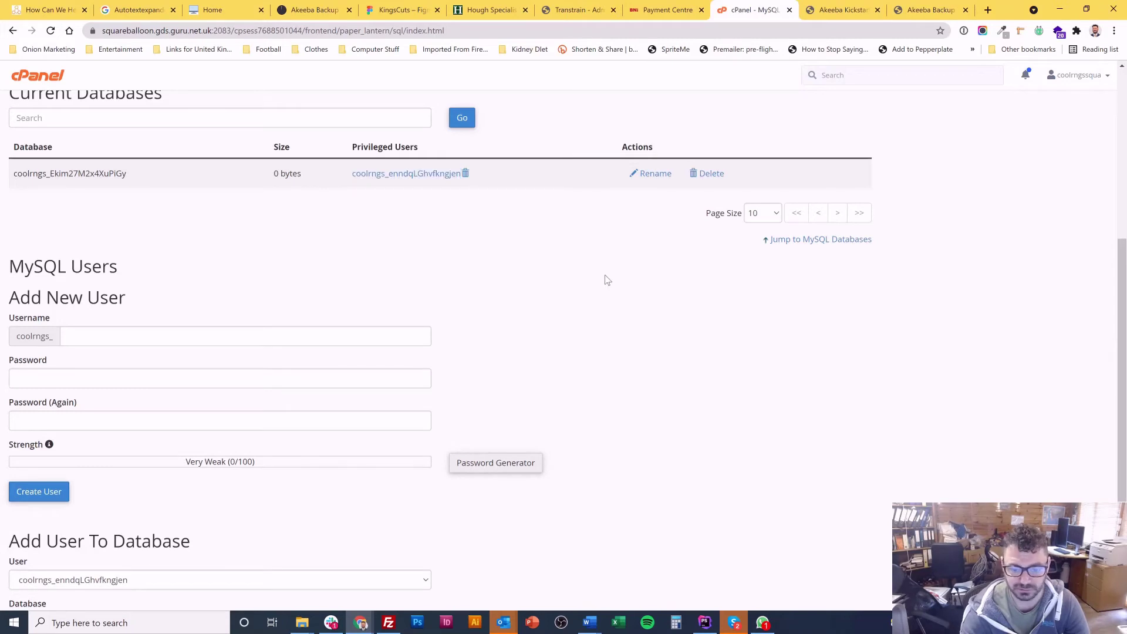
scroll(614, 293, "down", 3)
left_click(371, 542)
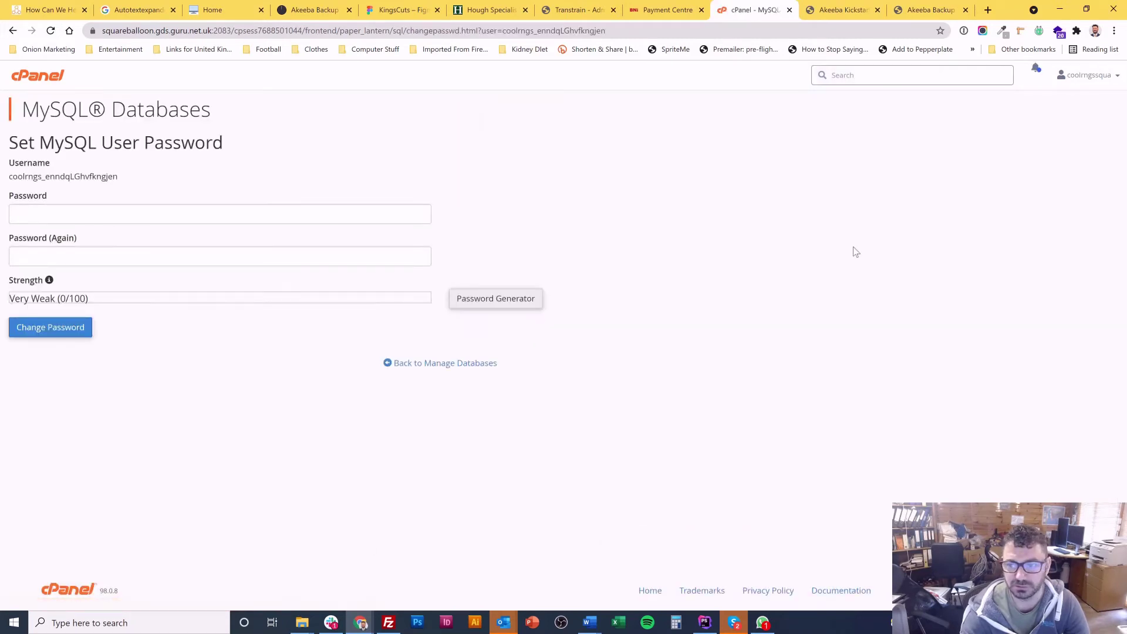
left_click(964, 31)
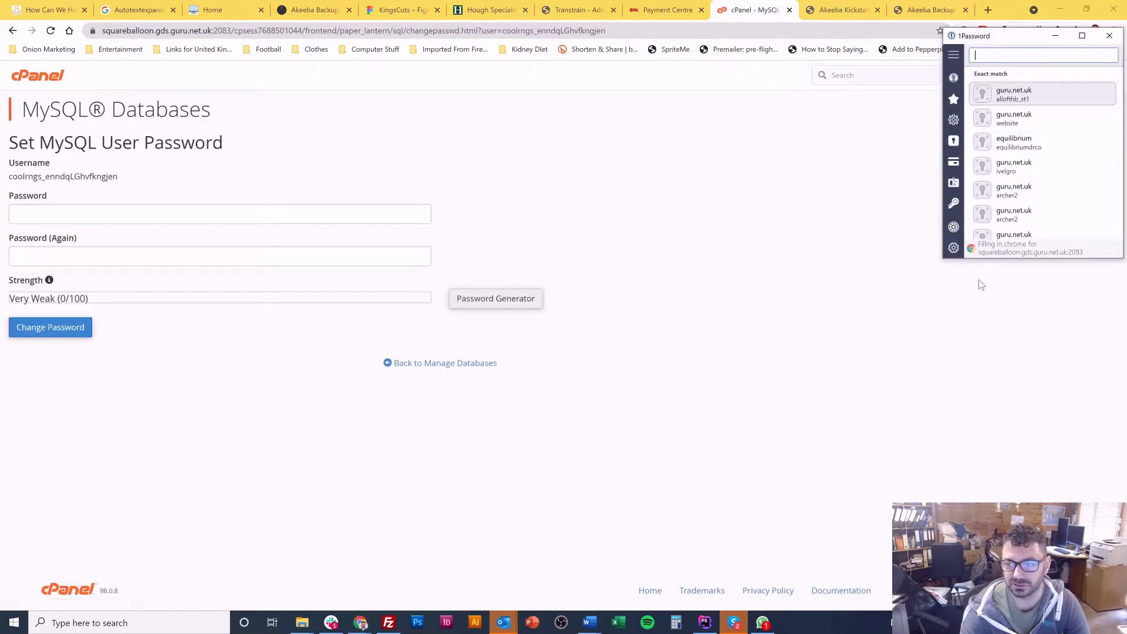
left_click(954, 203)
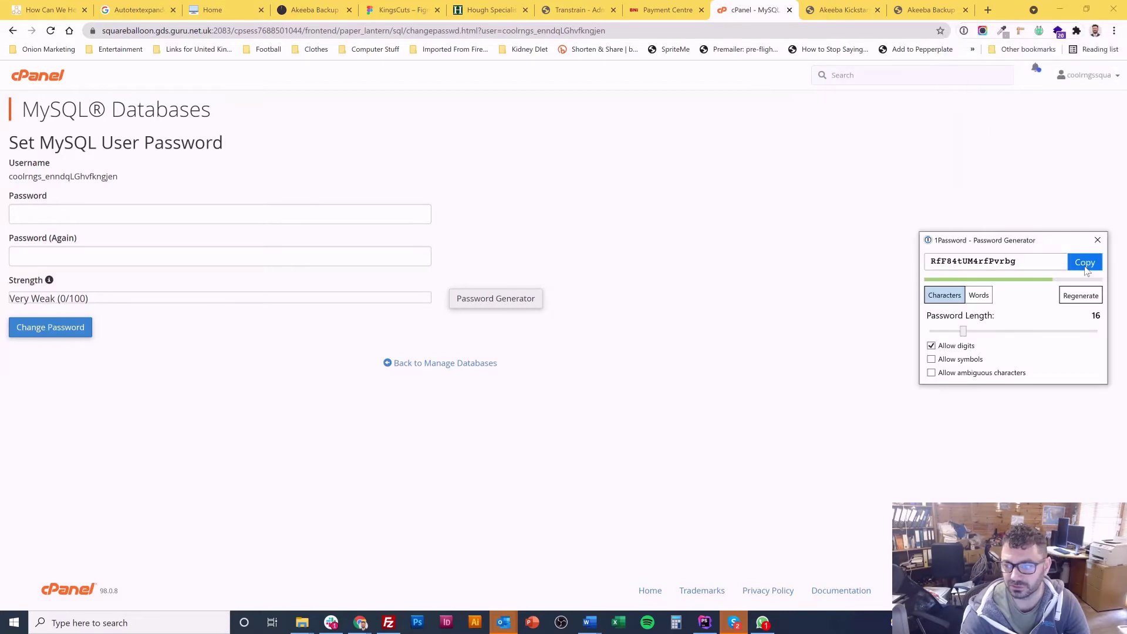
left_click(1087, 266)
Step: Set the generated password as the database user's new password and acknowledge the success message
left_click(199, 214)
key("ctrl+v")
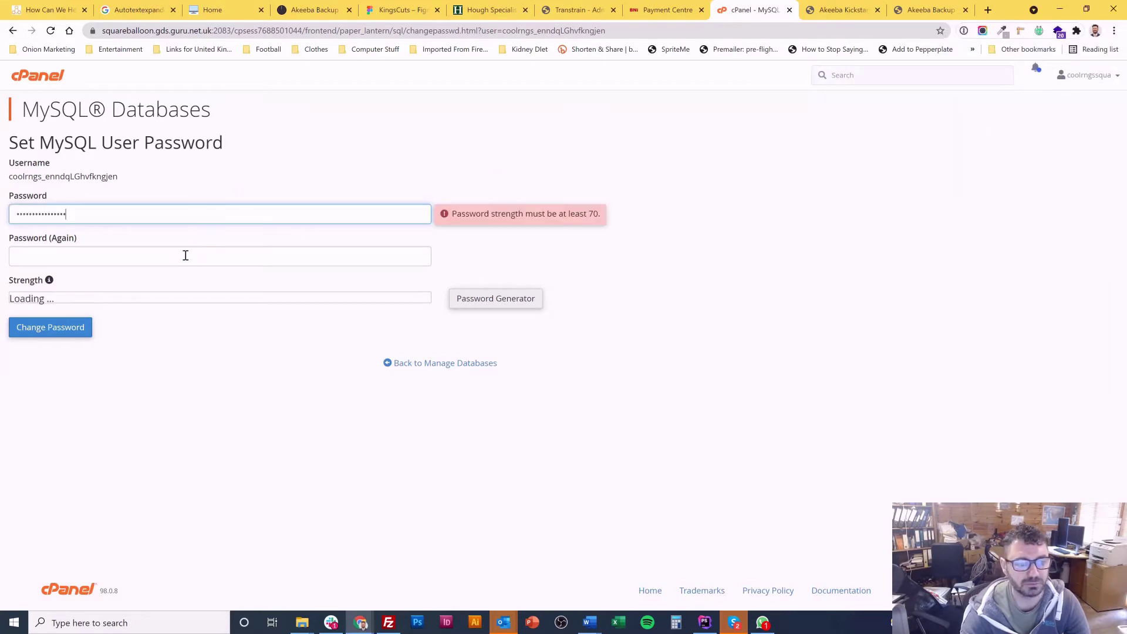
left_click(185, 254)
key("ctrl+v")
left_click(50, 328)
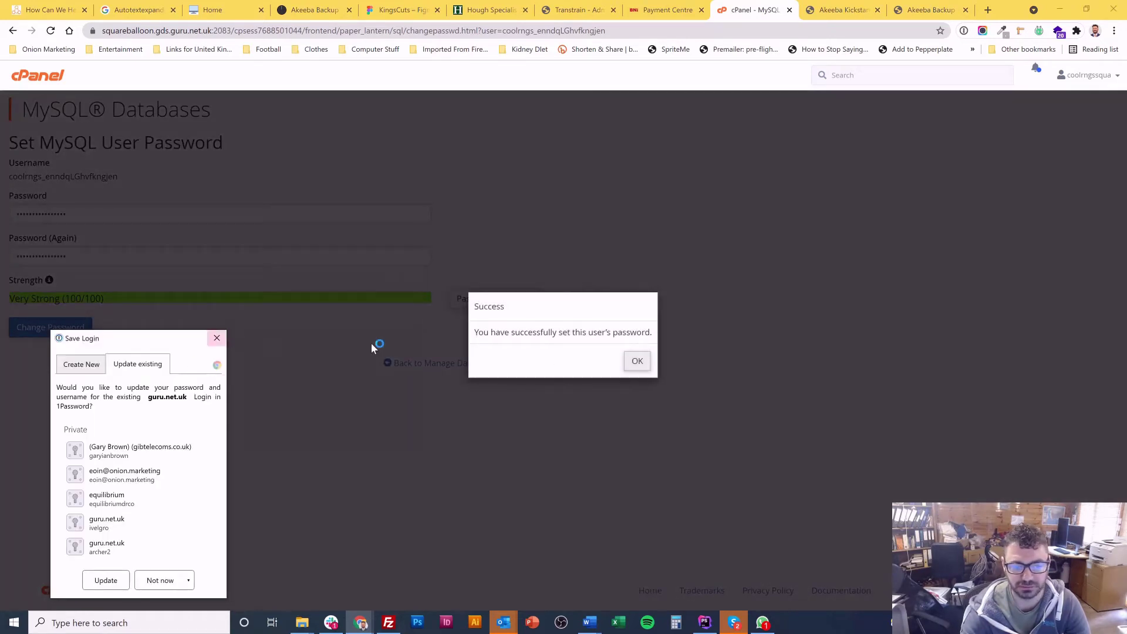
left_click(218, 338)
left_click(635, 359)
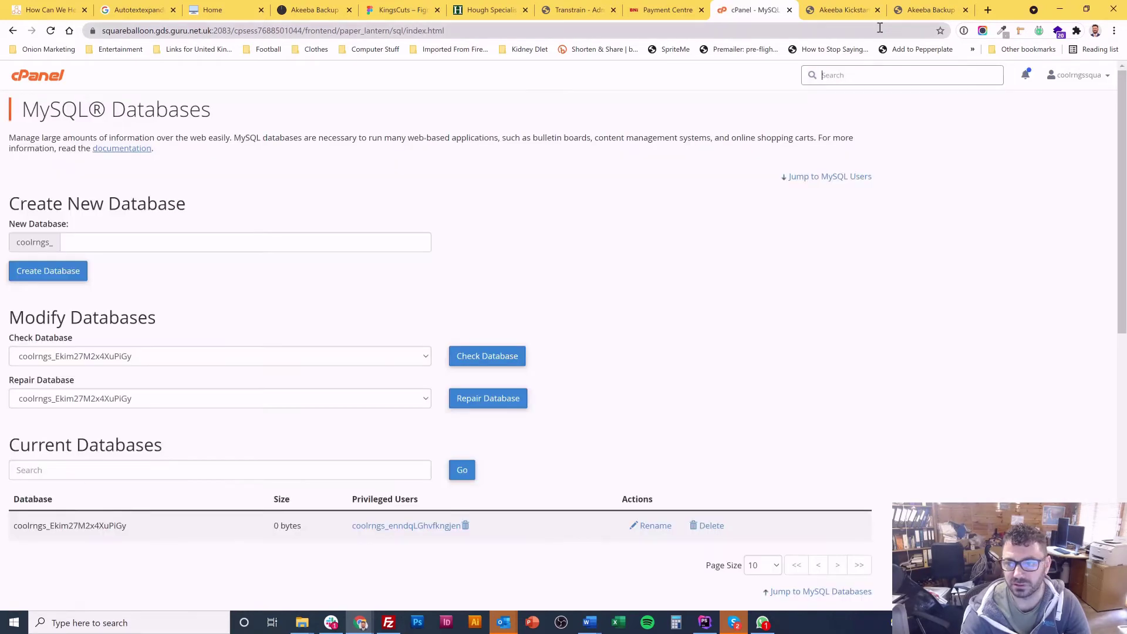
Step: Enter the new database password and keep Drop for existing tables
left_click(926, 10)
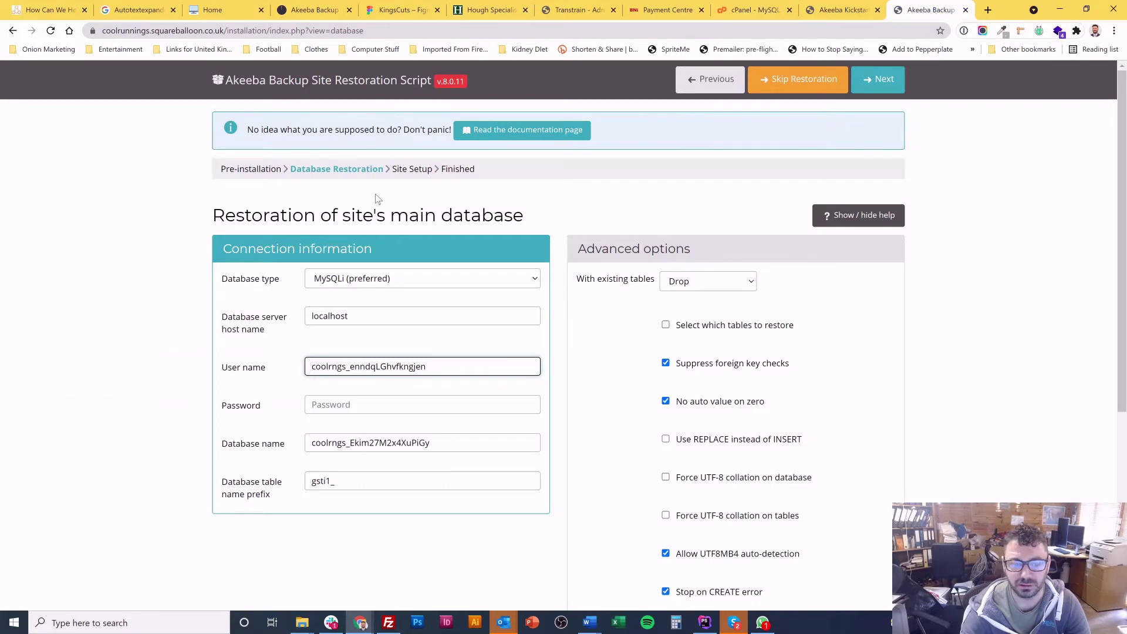
left_click(343, 405)
key("ctrl+v")
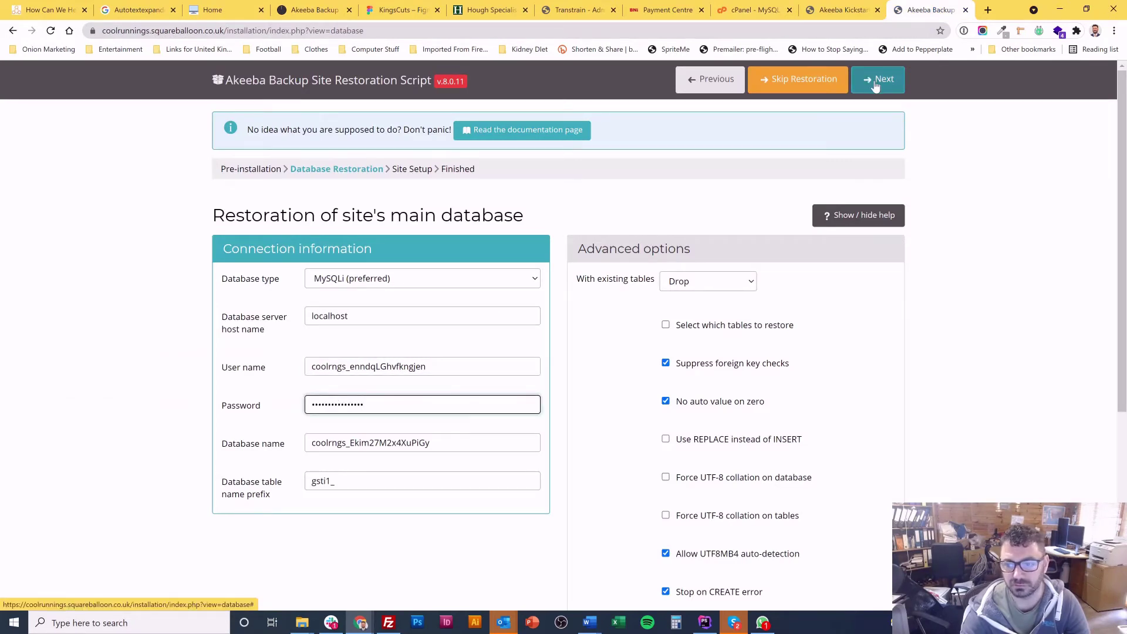
scroll(976, 209, "down", 3)
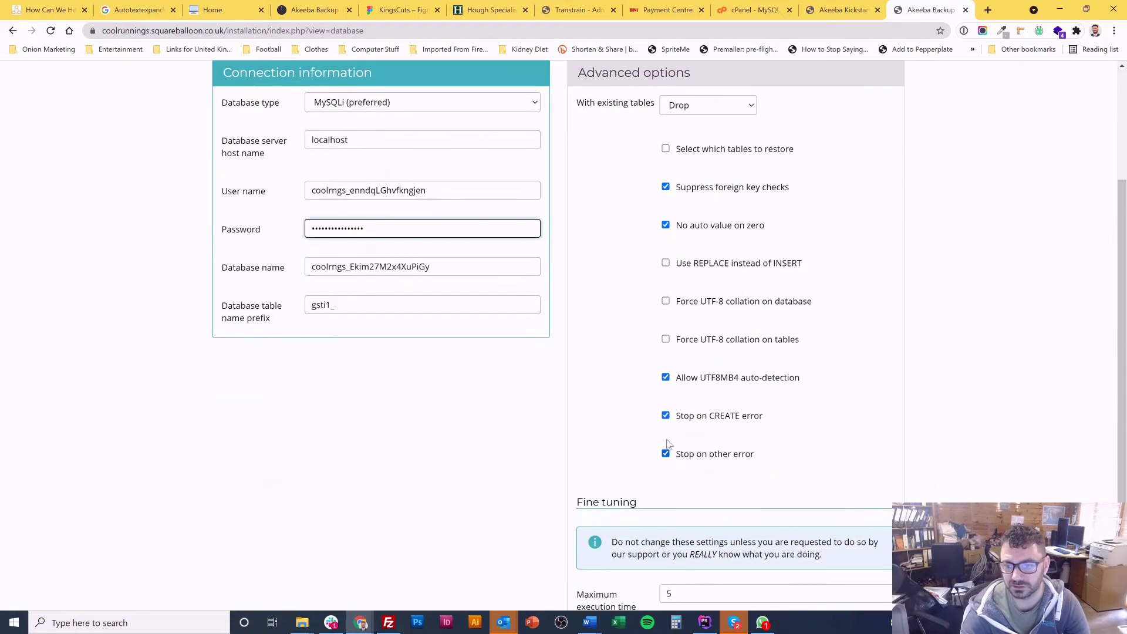
left_click(690, 109)
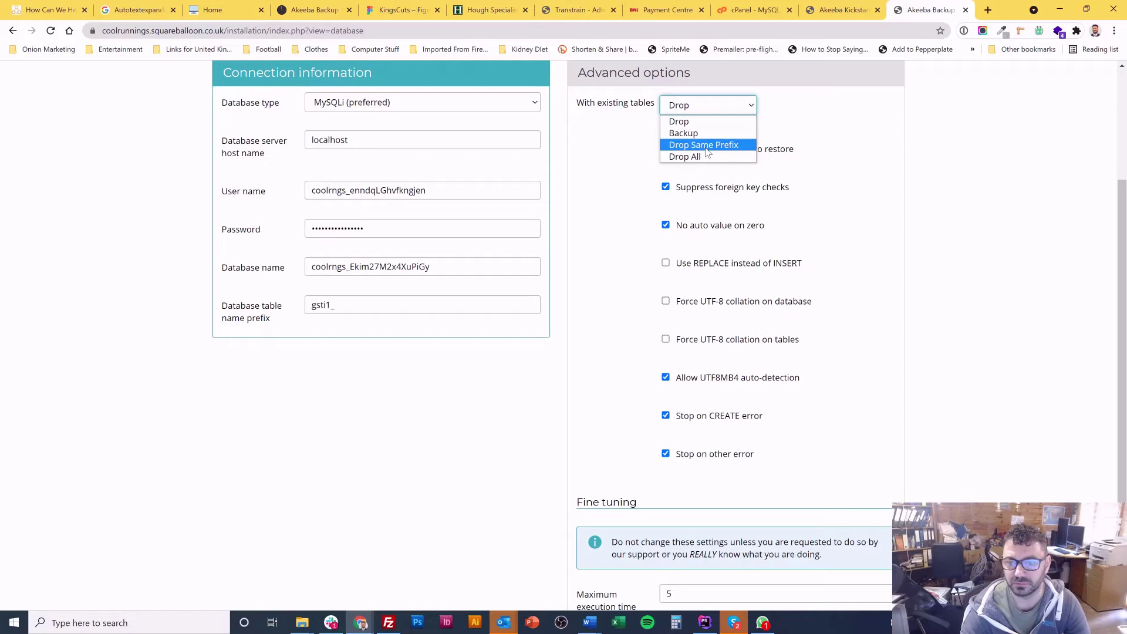
left_click(712, 105)
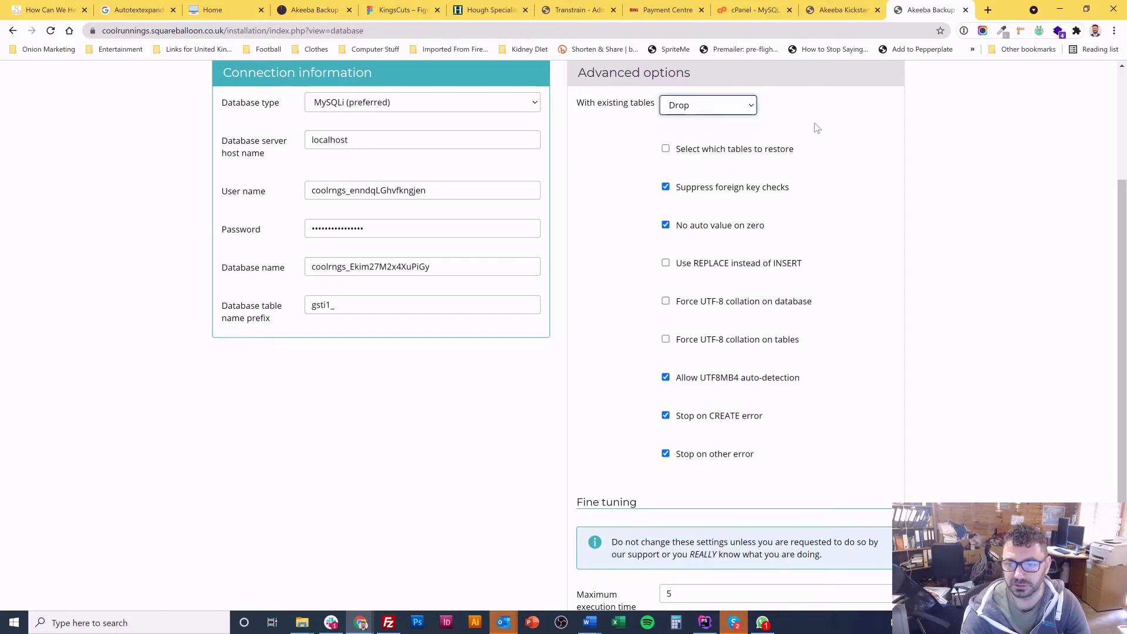
Step: Leave table selection off and start restoring the 15.01 MB database
scroll(958, 183, "up", 1)
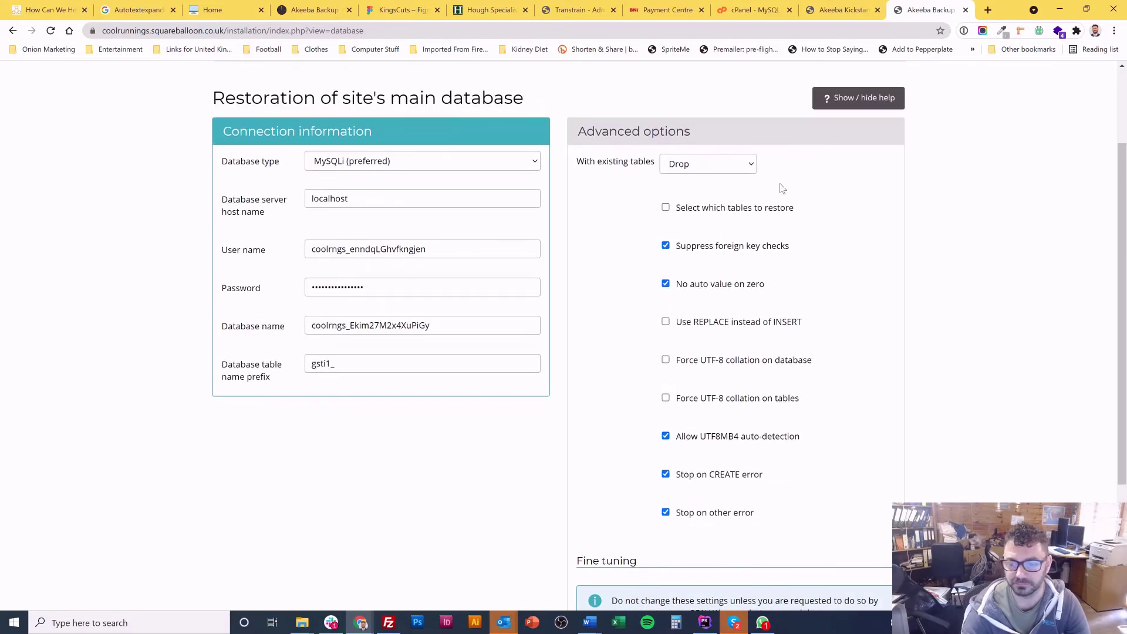
left_click(672, 209)
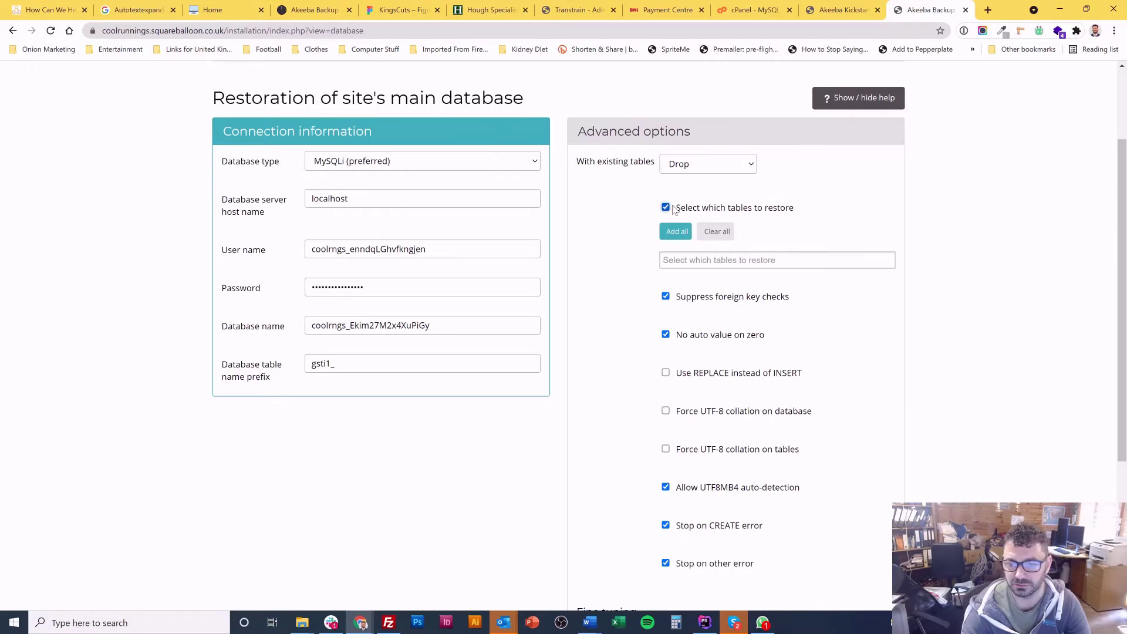
left_click(673, 209)
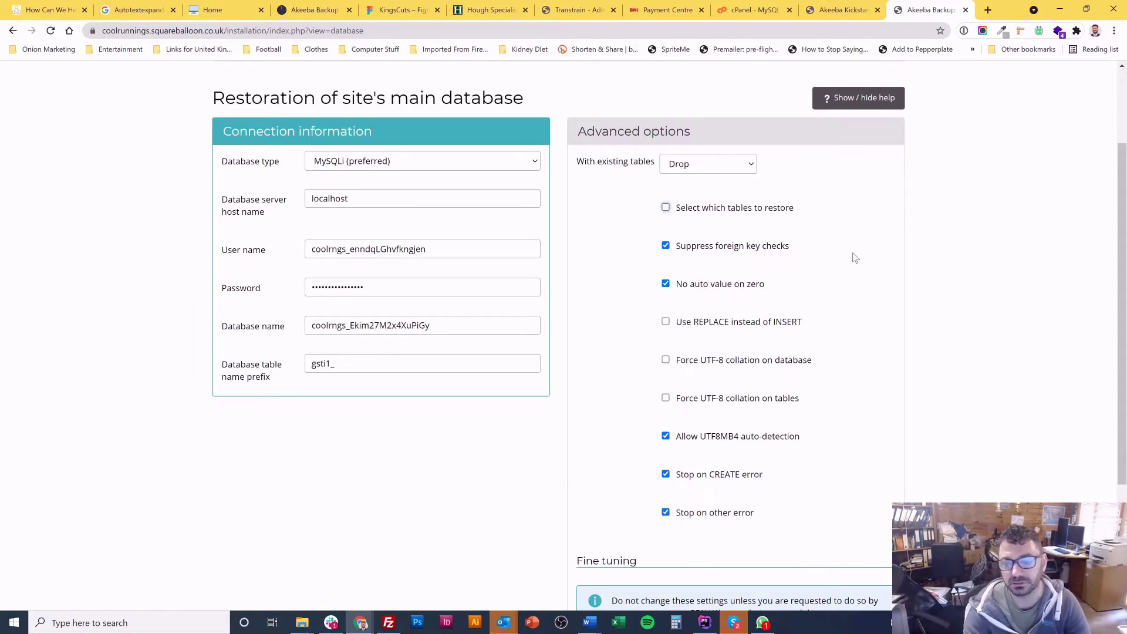
scroll(915, 252, "down", 3)
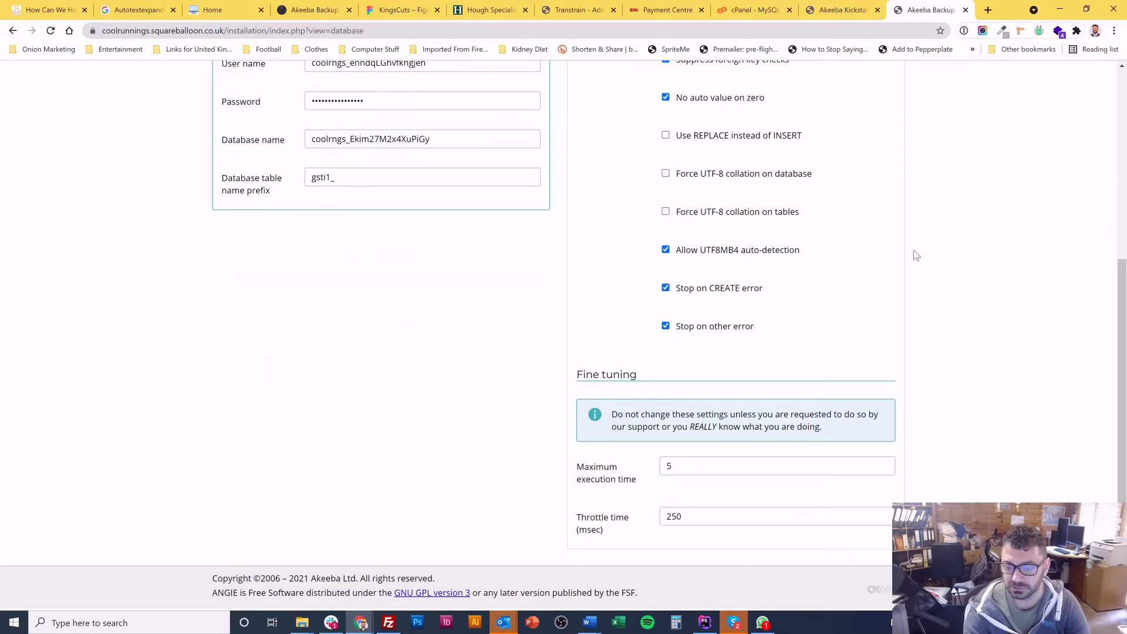
scroll(915, 256, "up", 5)
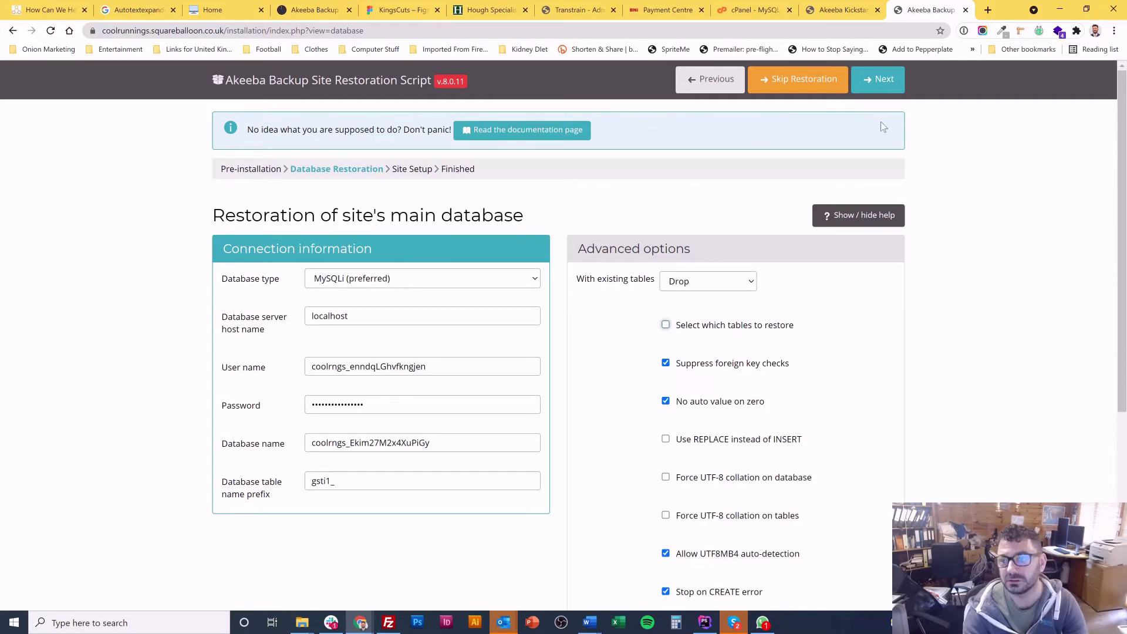
left_click(891, 84)
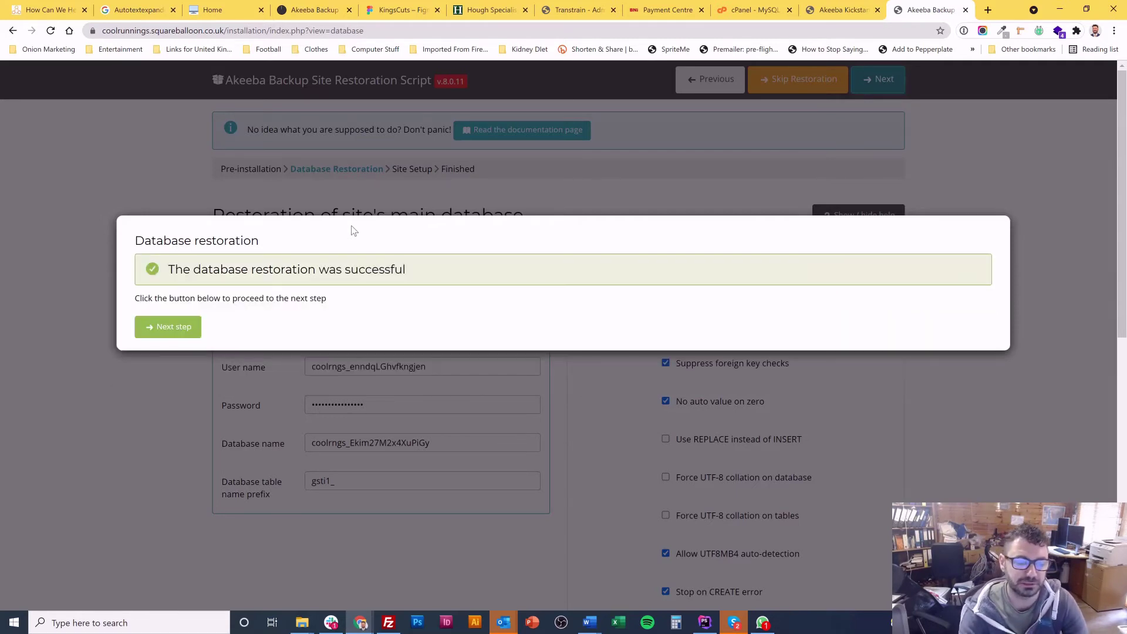
Step: Continue from the database restoration result to the Site Setup step
left_click(161, 329)
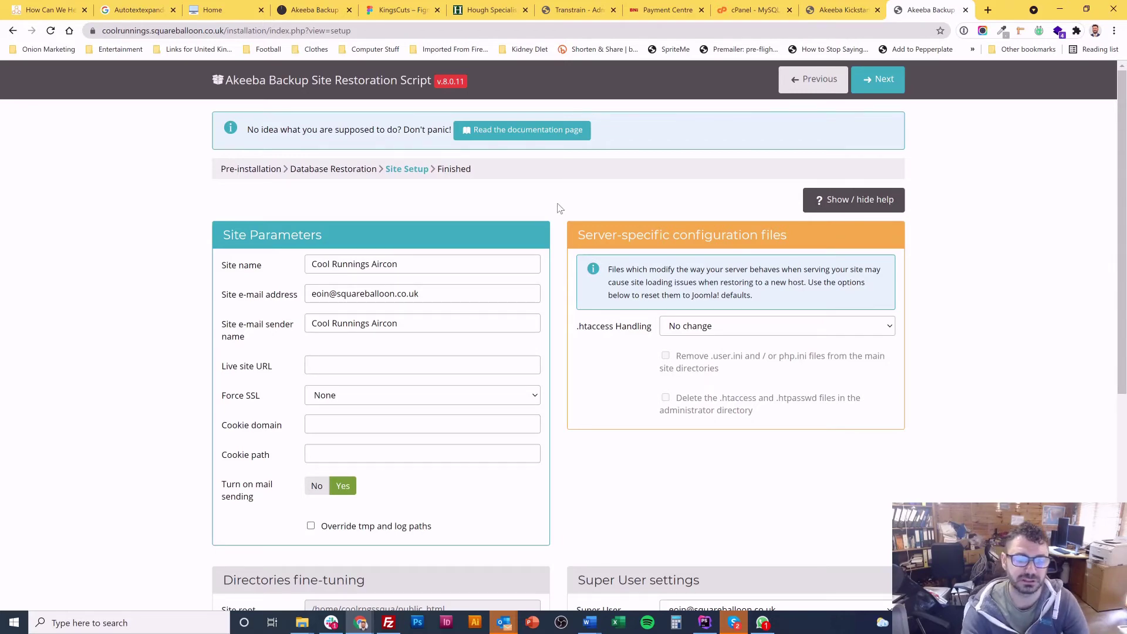
Step: Generate and copy a new super user password with 1Password's generator
scroll(140, 294, "down", 3)
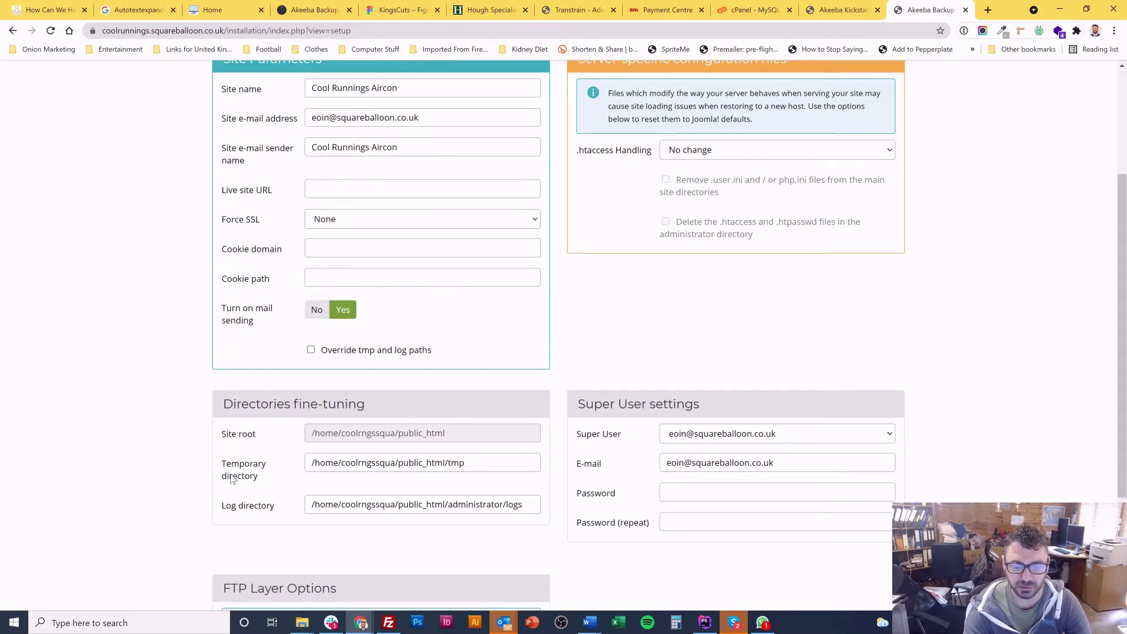
triple_click(430, 463)
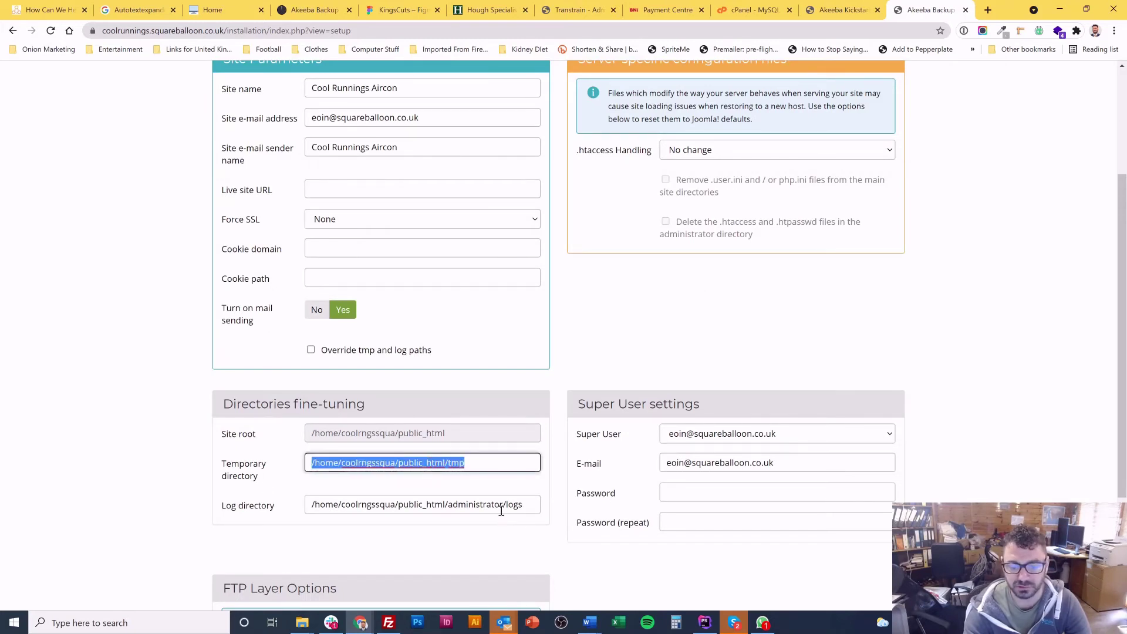
left_click(563, 505)
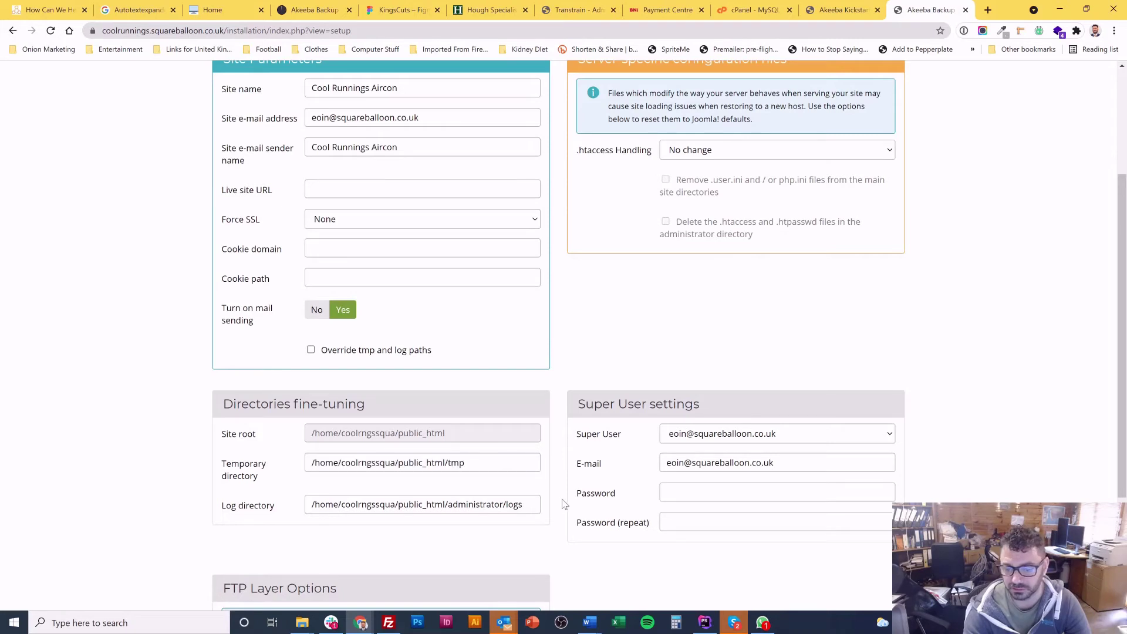
left_click(705, 497)
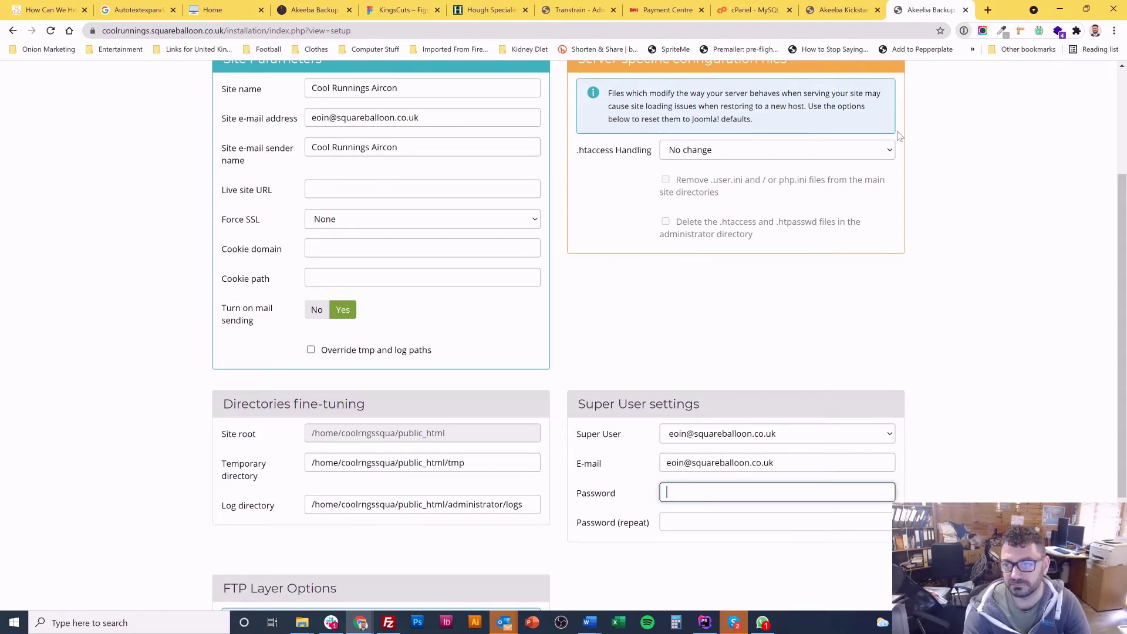
left_click(964, 31)
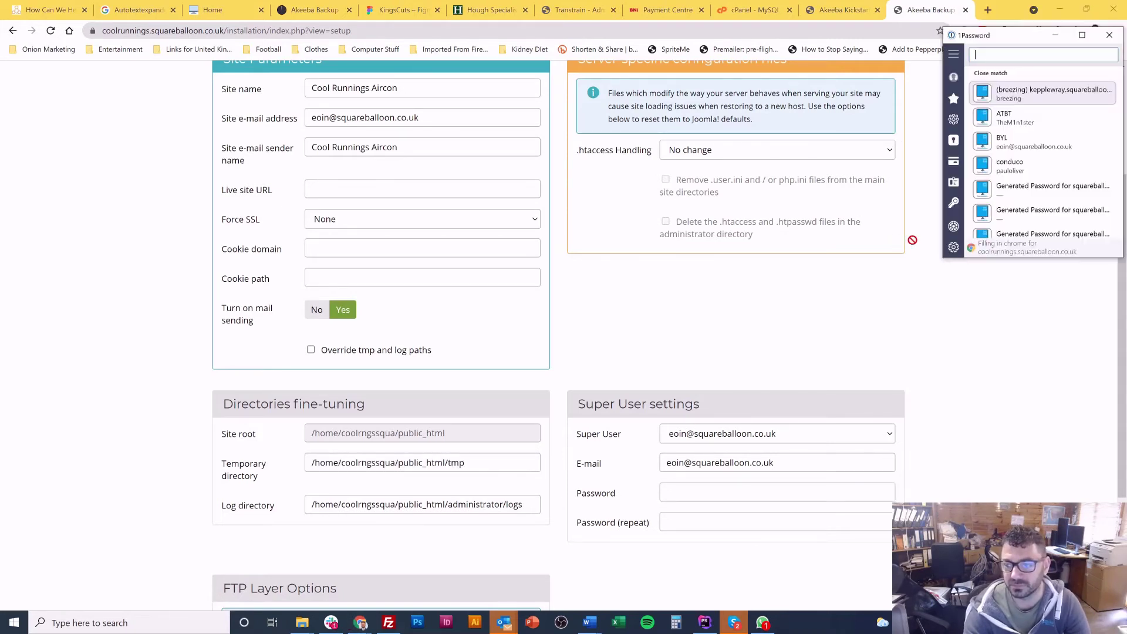
left_click(954, 227)
left_click(1083, 257)
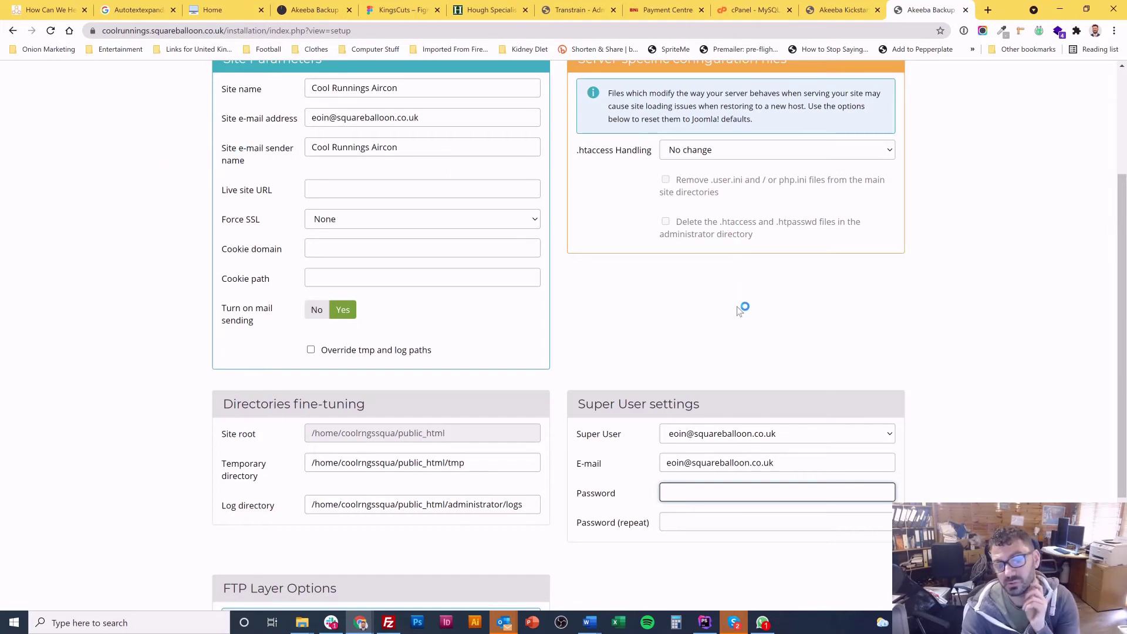
left_click(970, 301)
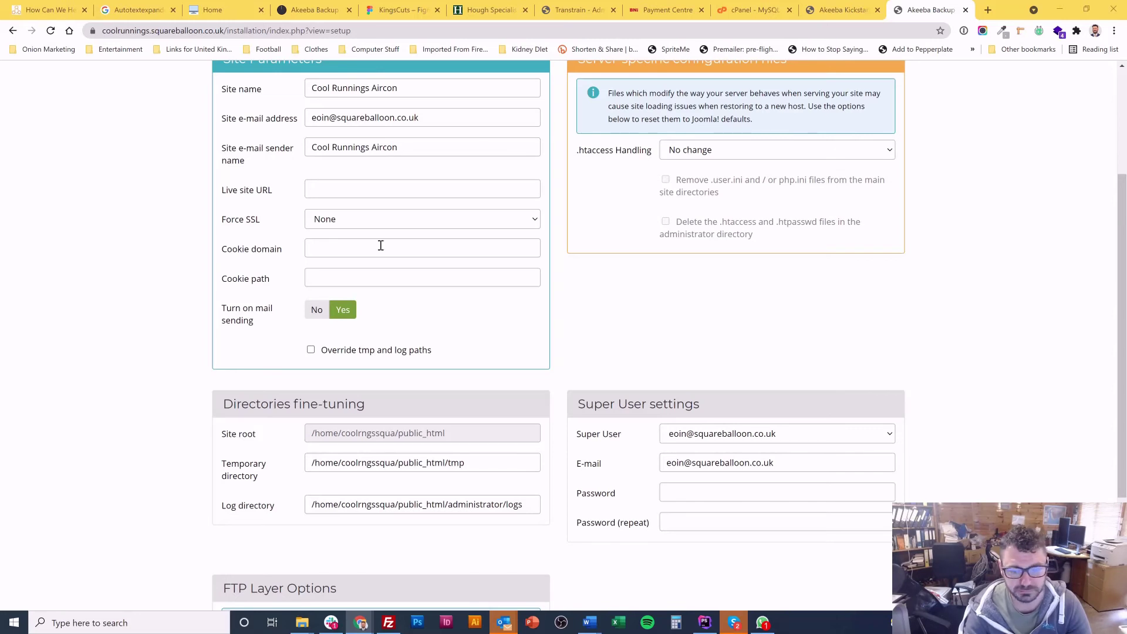
Step: Paste the password into Password and Password (repeat), then proceed to the Finished step
left_click(748, 489)
key("ctrl+v")
left_click(742, 516)
key("ctrl+v")
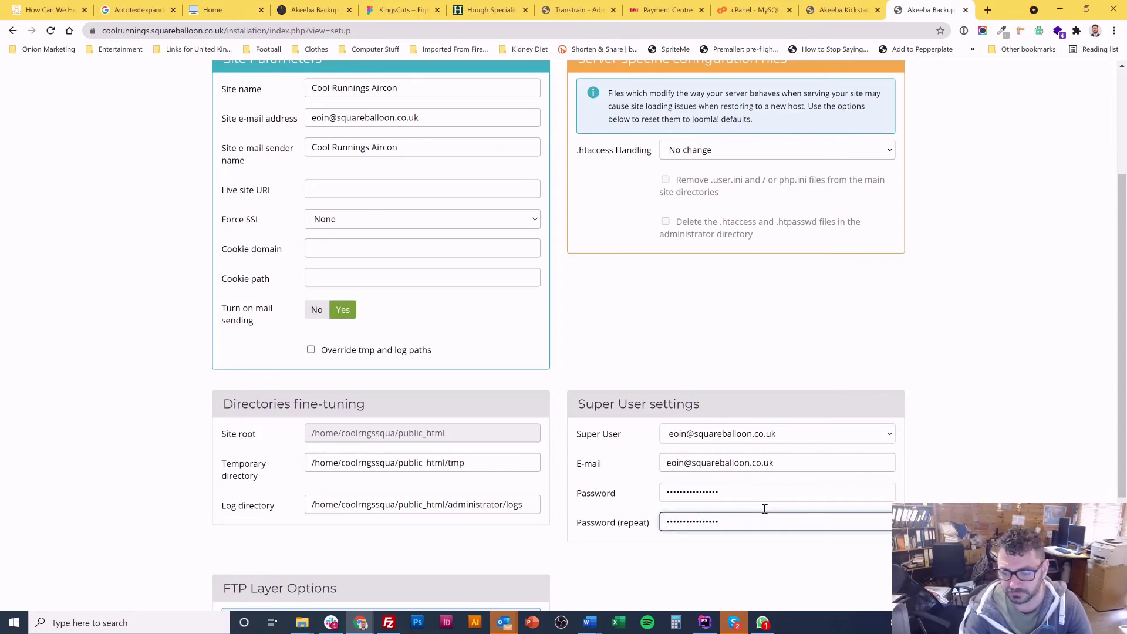
left_click(964, 378)
scroll(977, 264, "up", 3)
left_click(879, 79)
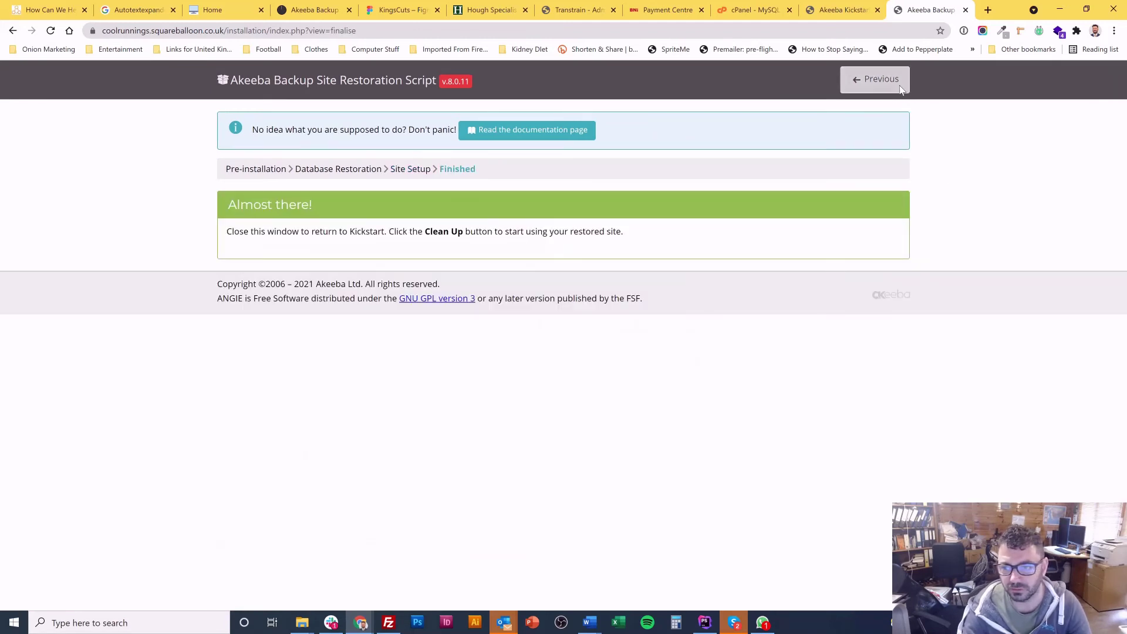
Step: Back in Kickstart, run Clean Up to remove the restoration files
left_click(848, 9)
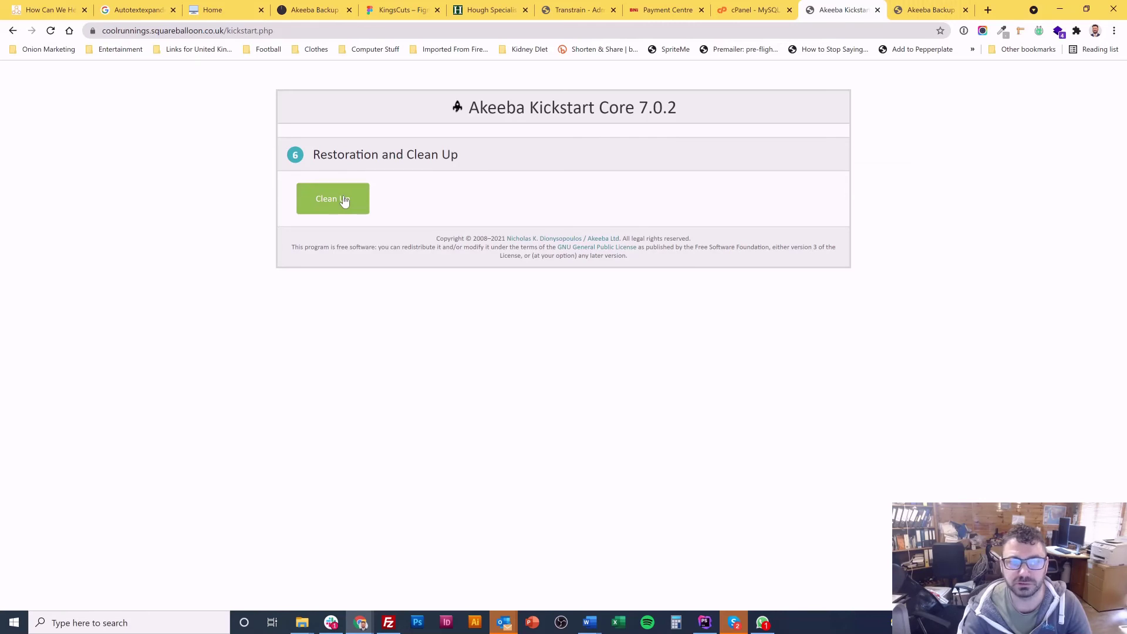
double_click(272, 33)
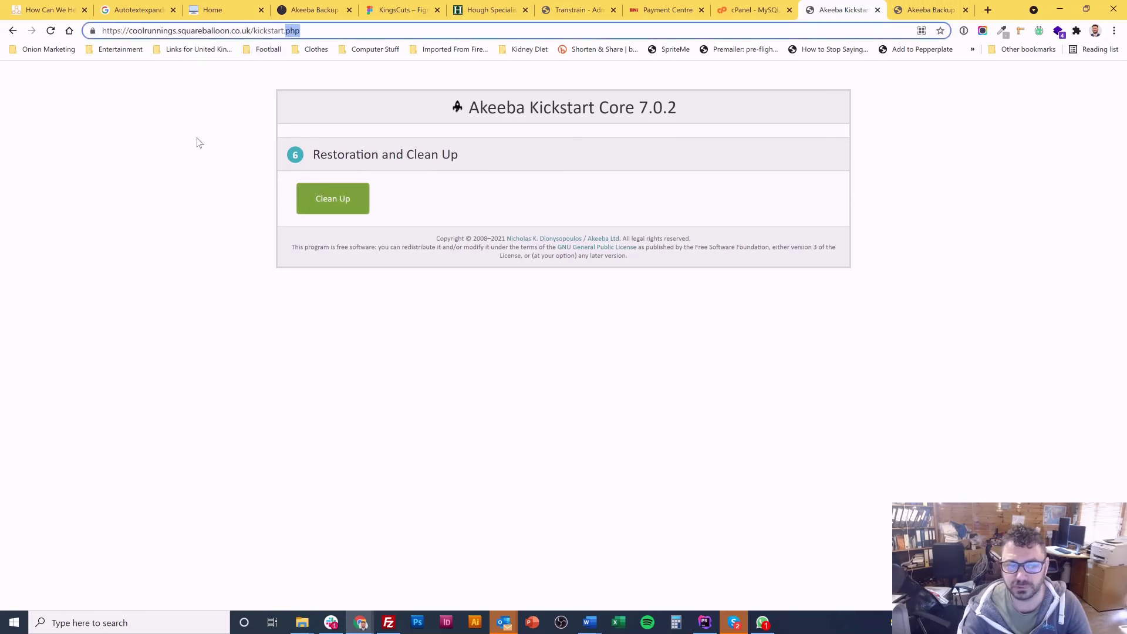
double_click(345, 154)
left_click(335, 206)
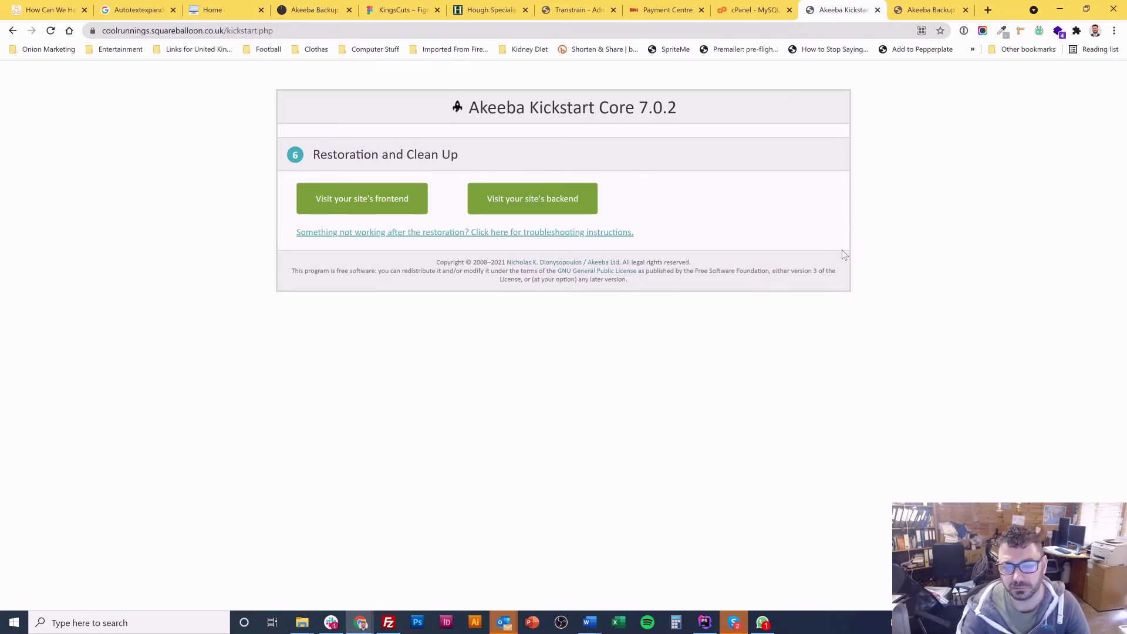
Step: Open the site's administrator login and close the ANGIE restoration tab
left_click(537, 200)
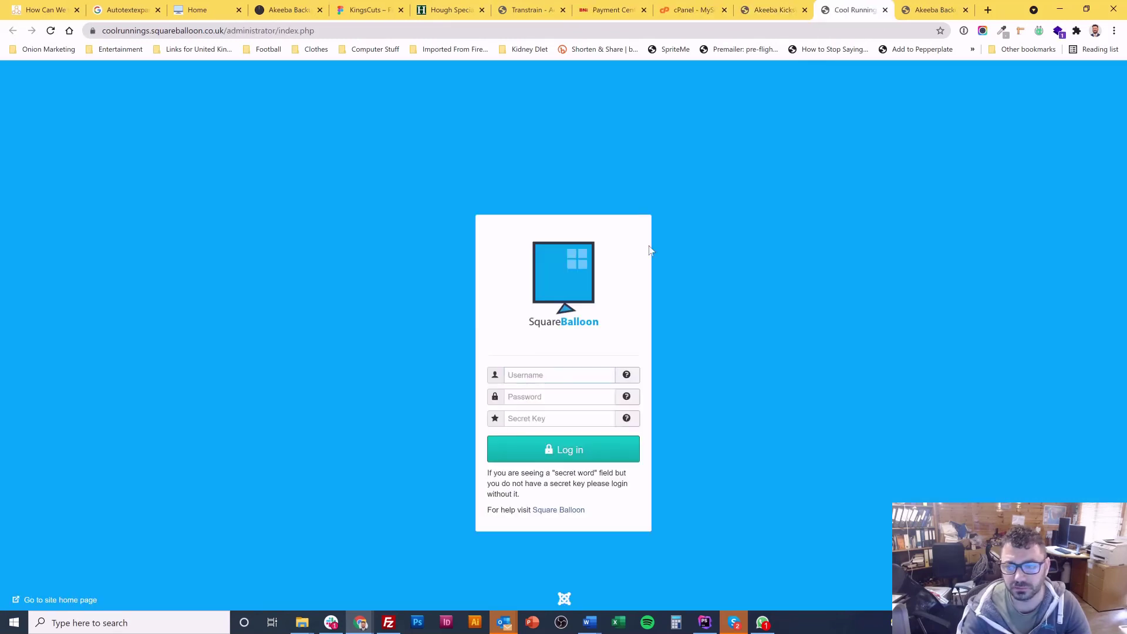
left_click(933, 10)
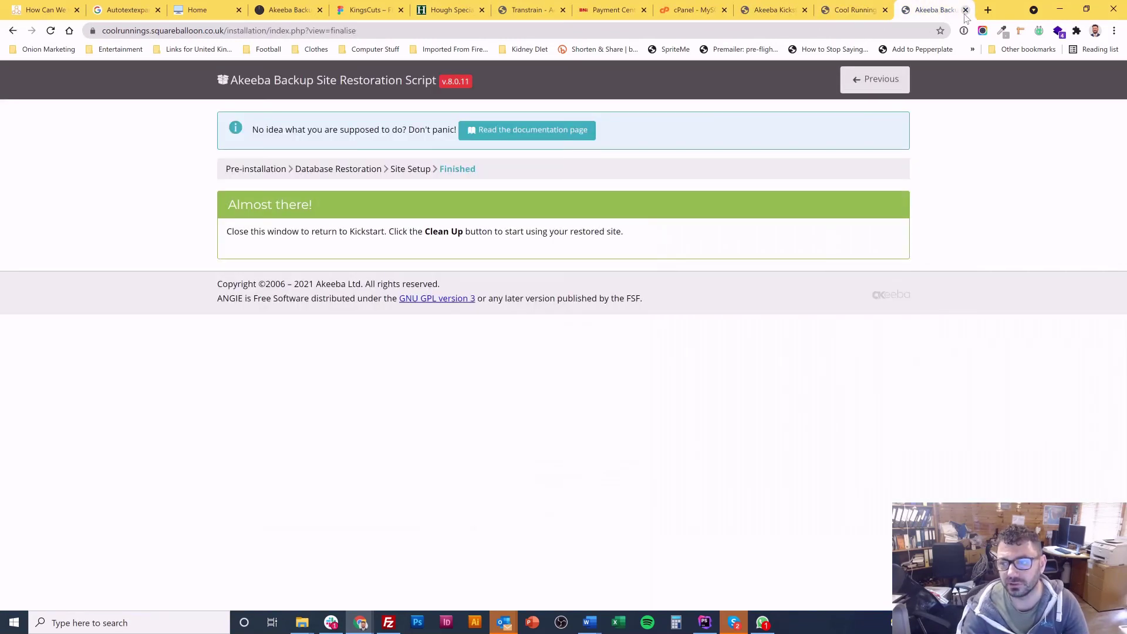
left_click(966, 9)
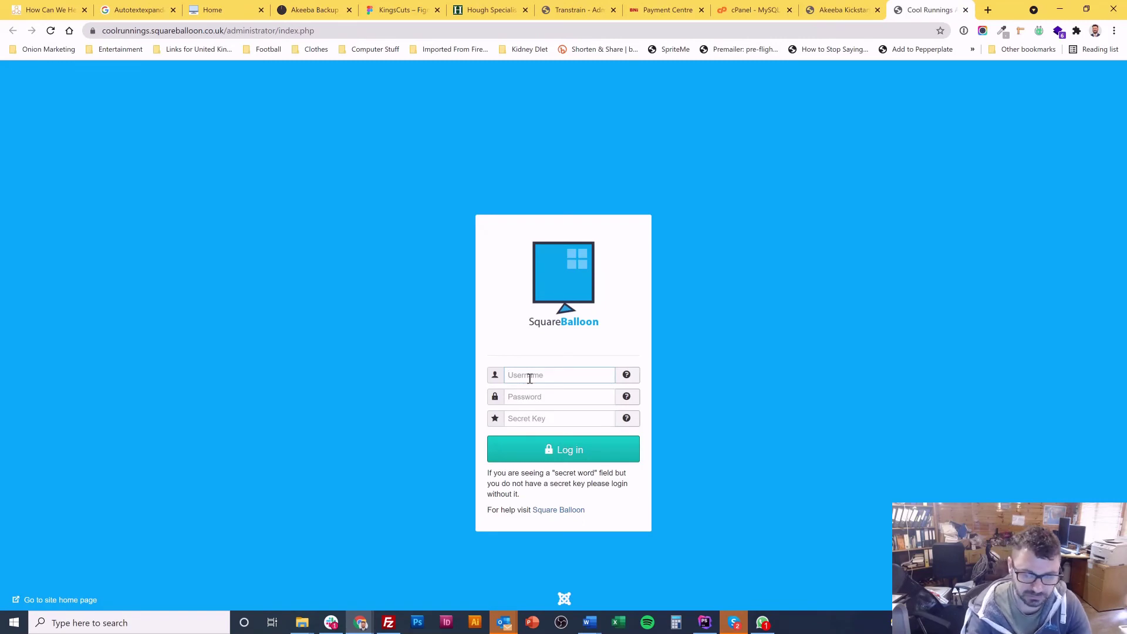
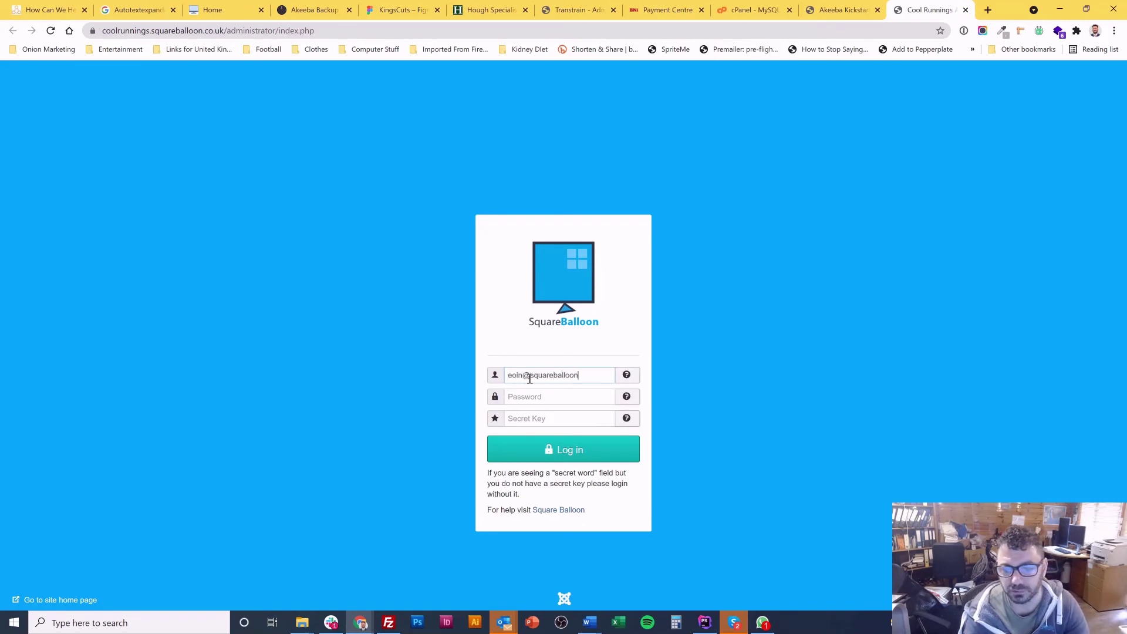
Step: Log in to Joomla Administrator with the super user's e-mail and password
key("Tab")
key("ctrl+v")
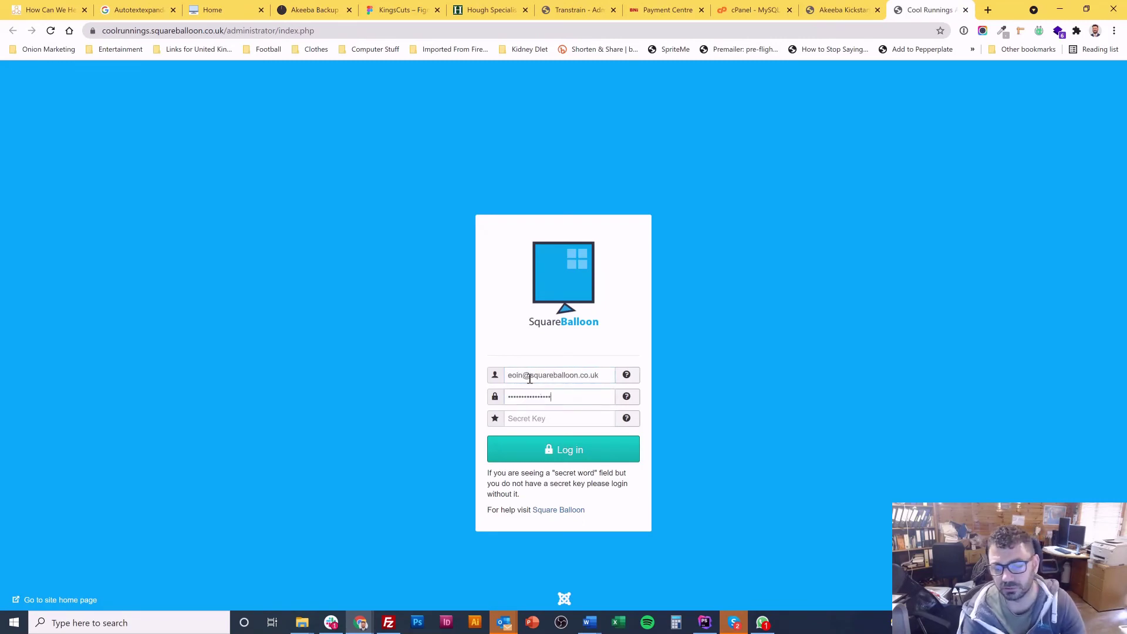
key("Return")
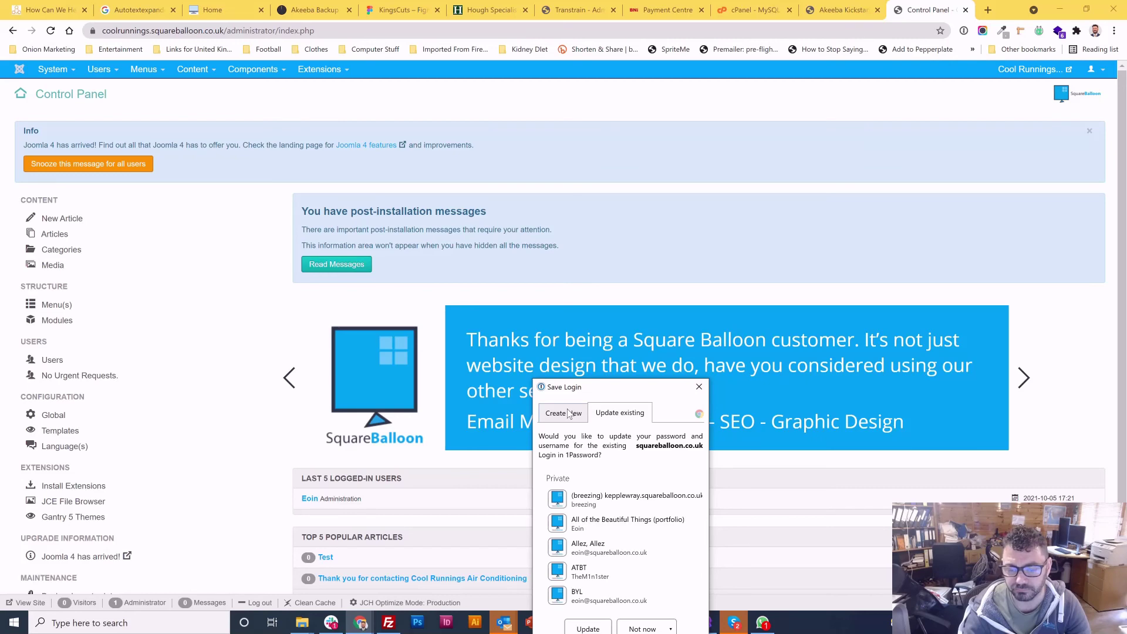
Step: Dismiss 1Password's save-login prompt to reveal the Control Panel
left_click(699, 387)
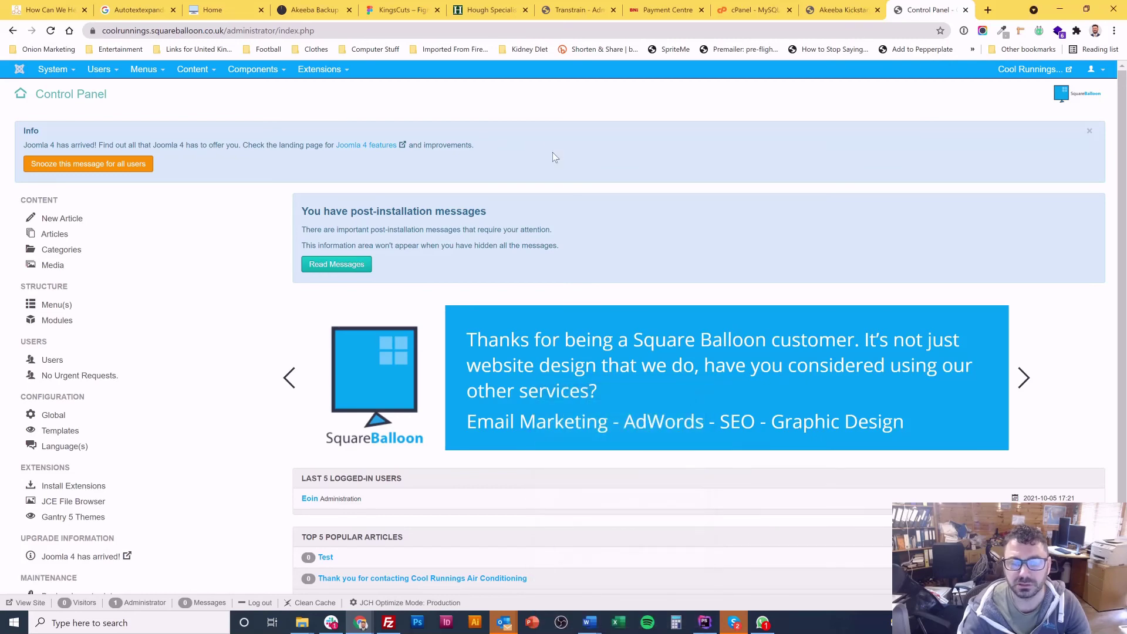